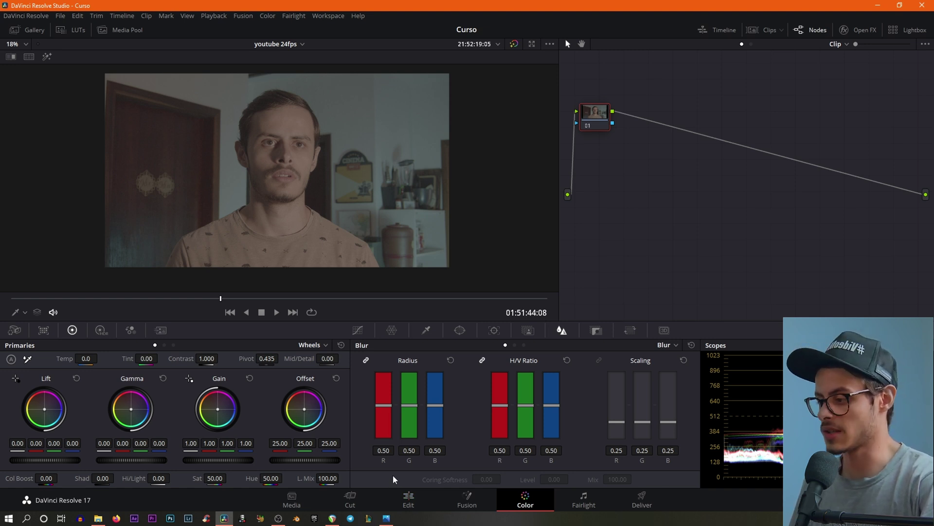
- Switch to the Photos viewer, examine the colours and contrast of the Netflix reference stills from 01.JPG through sdwes.JPG, and close the viewer
{"action": "left_click", "coordinate": [391, 520]}
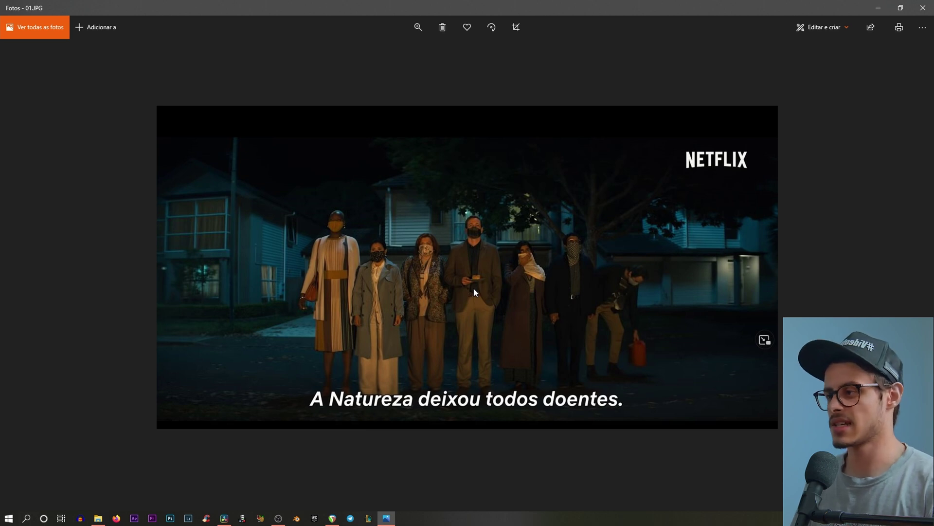
{"action": "key", "text": "Right"}
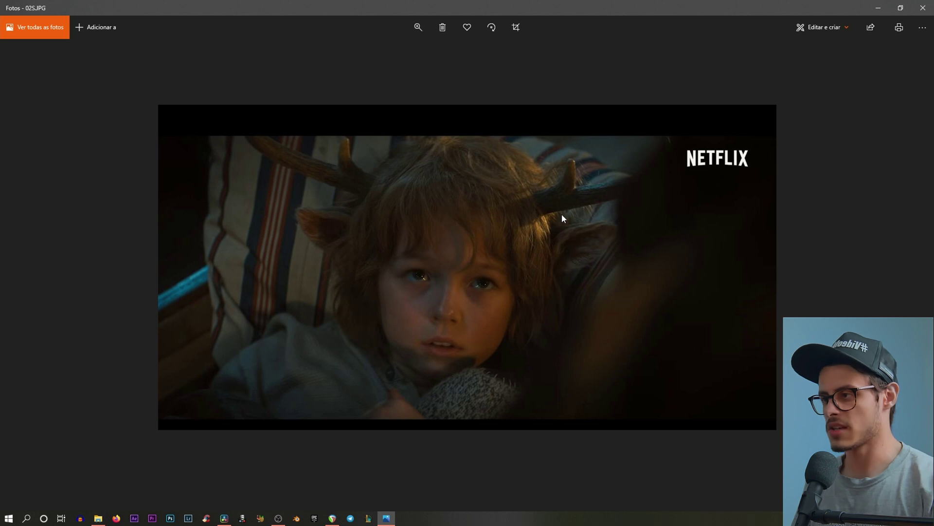
{"action": "key", "text": "Left"}
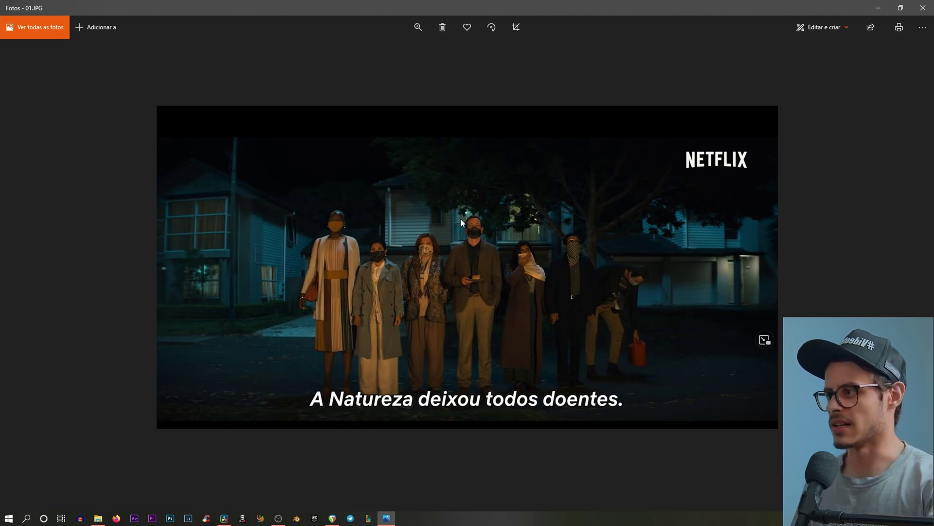
{"action": "key", "text": "Right"}
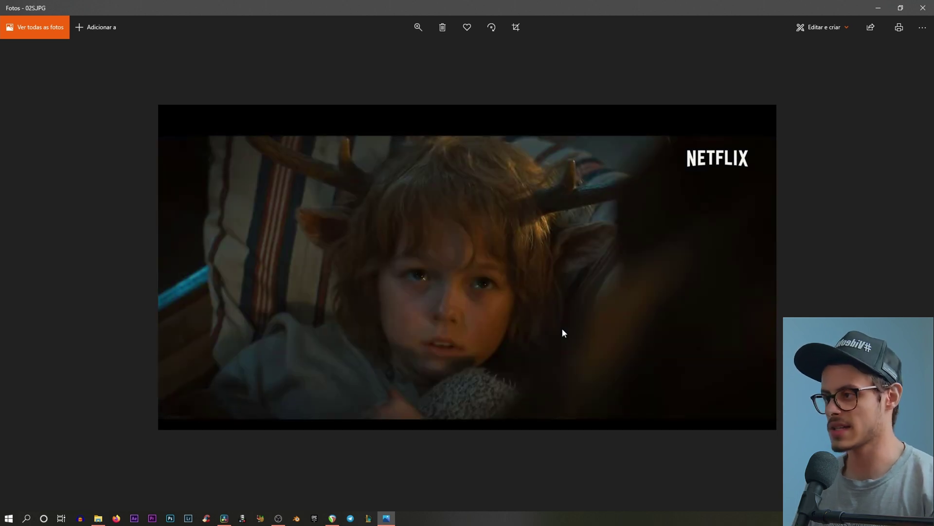
{"action": "key", "text": "Right"}
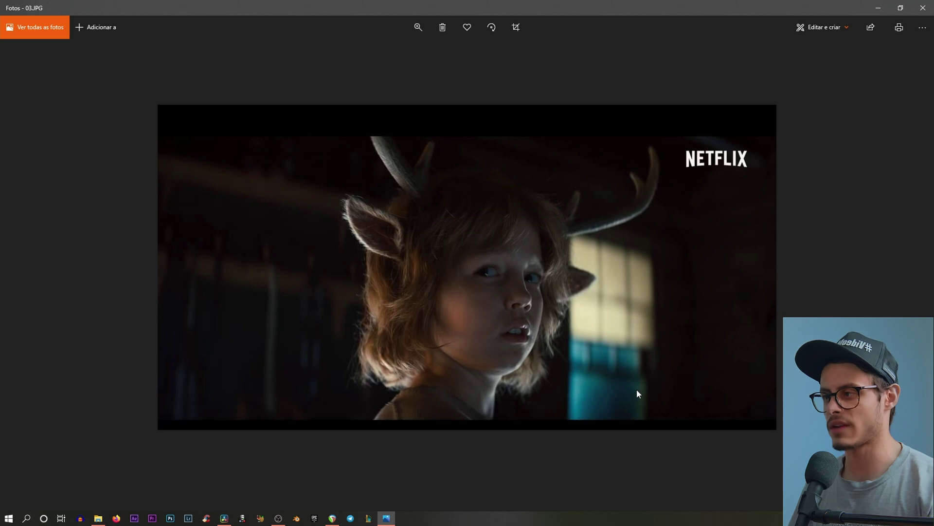
{"action": "key", "text": "Right"}
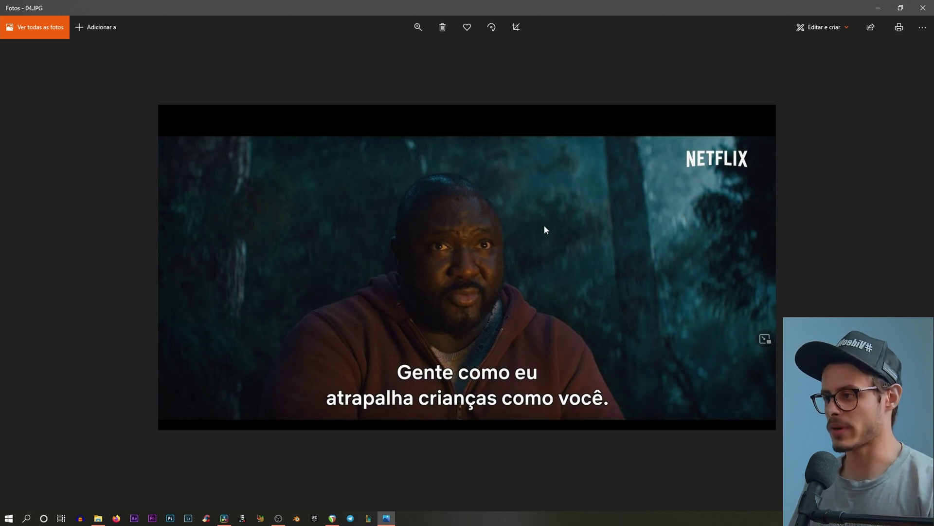
{"action": "key", "text": "Right"}
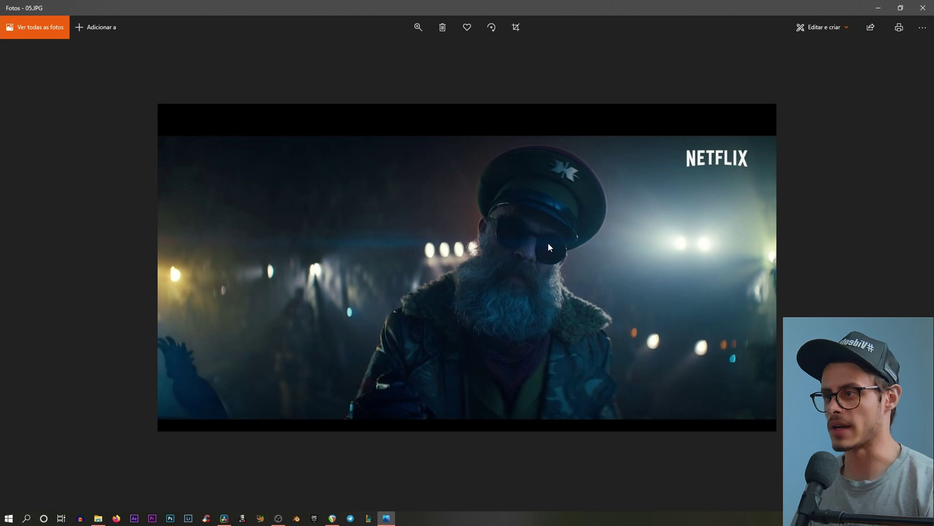
{"action": "key", "text": "Right"}
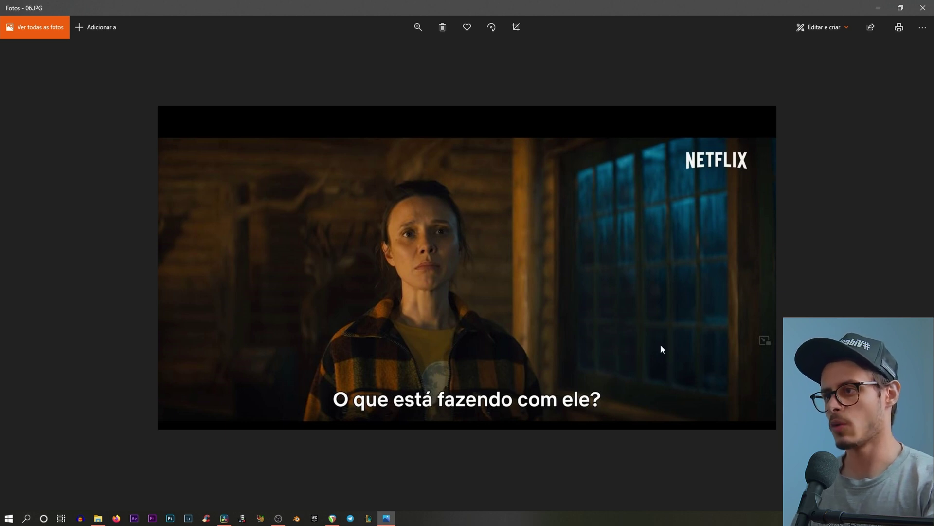
{"action": "key", "text": "Right"}
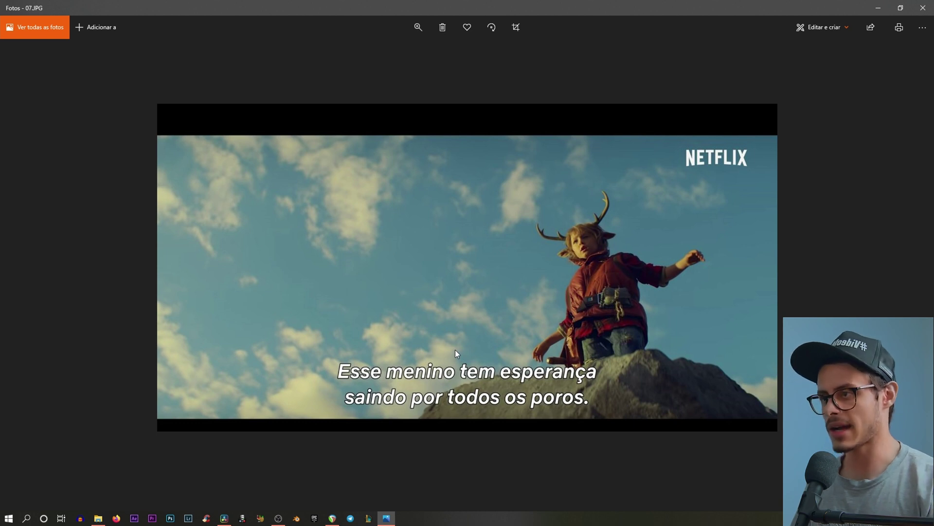
{"action": "key", "text": "Right"}
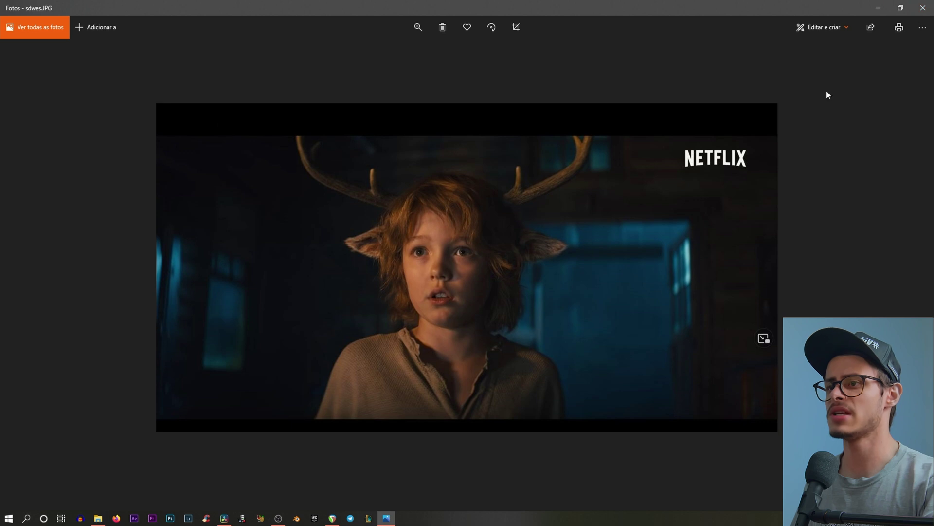
{"action": "left_click", "coordinate": [922, 6]}
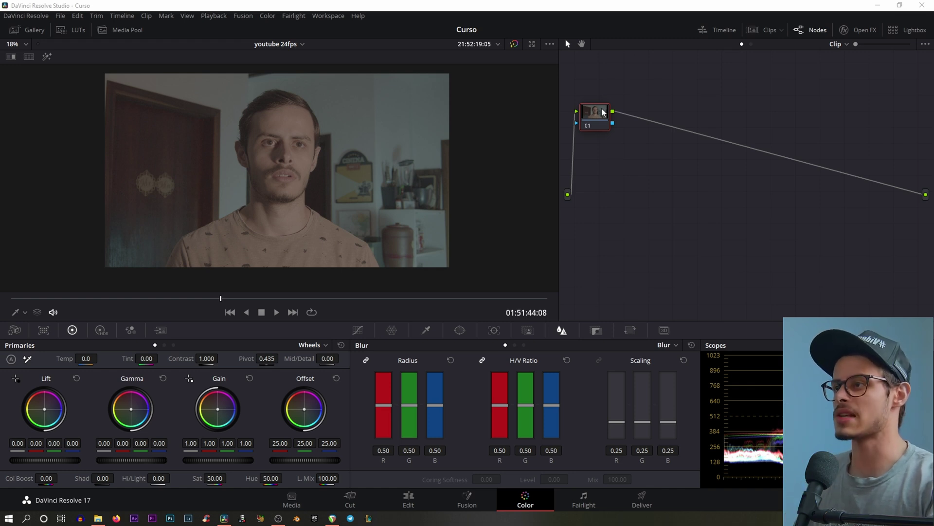
- Park the playhead on the sdwes.JPG reference still in the youtube 24fps timeline and bring it up on the Color page
{"action": "left_click_drag", "start_coordinate": [600, 112], "coordinate": [604, 114]}
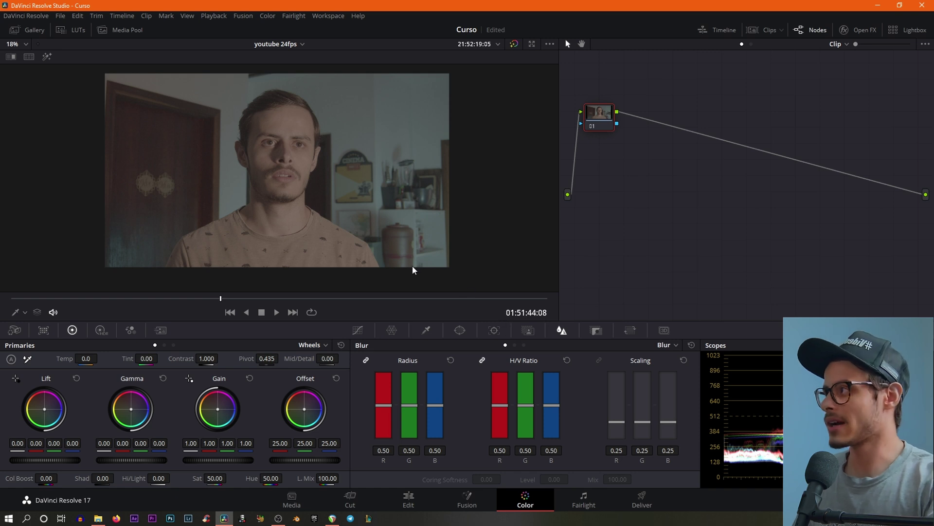
{"action": "left_click", "coordinate": [411, 502]}
{"action": "left_click", "coordinate": [642, 318]}
{"action": "left_click", "coordinate": [640, 316]}
{"action": "scroll", "coordinate": [553, 118], "scroll_direction": "down", "scroll_amount": 3}
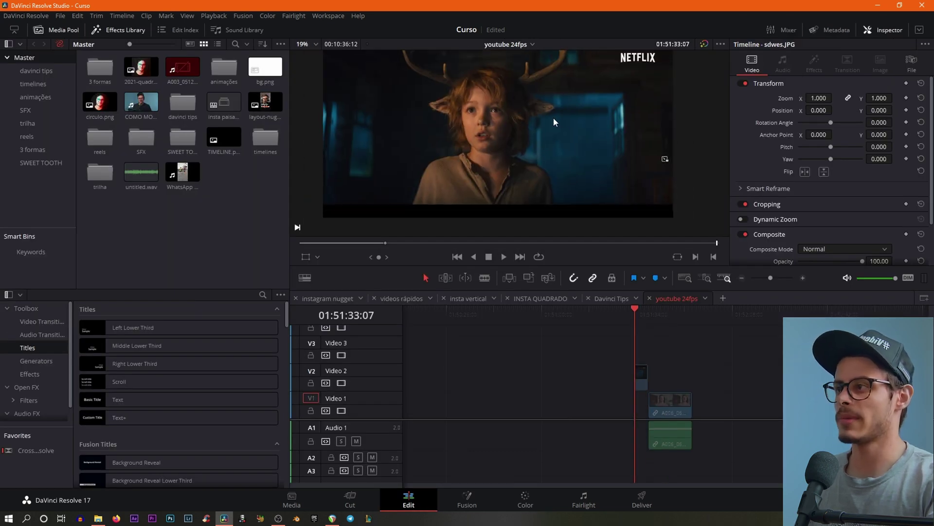
{"action": "scroll", "coordinate": [544, 153], "scroll_direction": "down", "scroll_amount": 2}
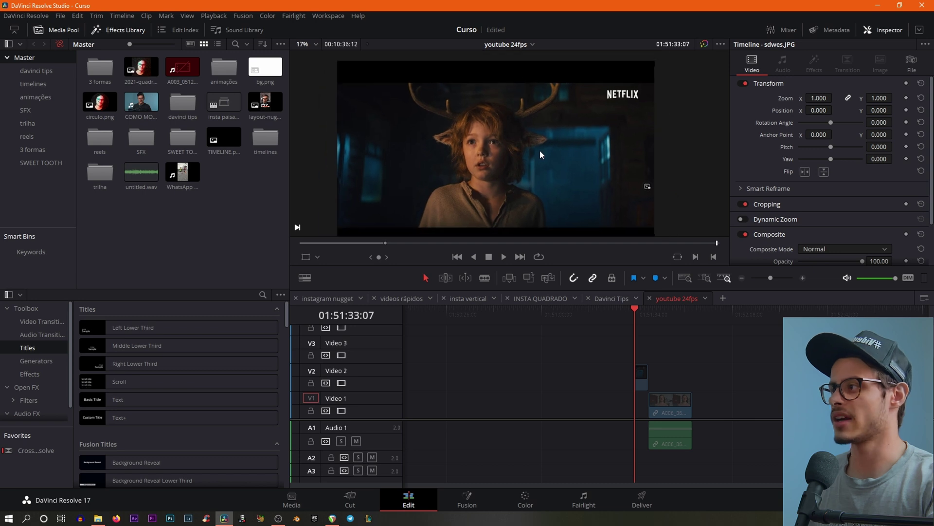
{"action": "left_click", "coordinate": [527, 492]}
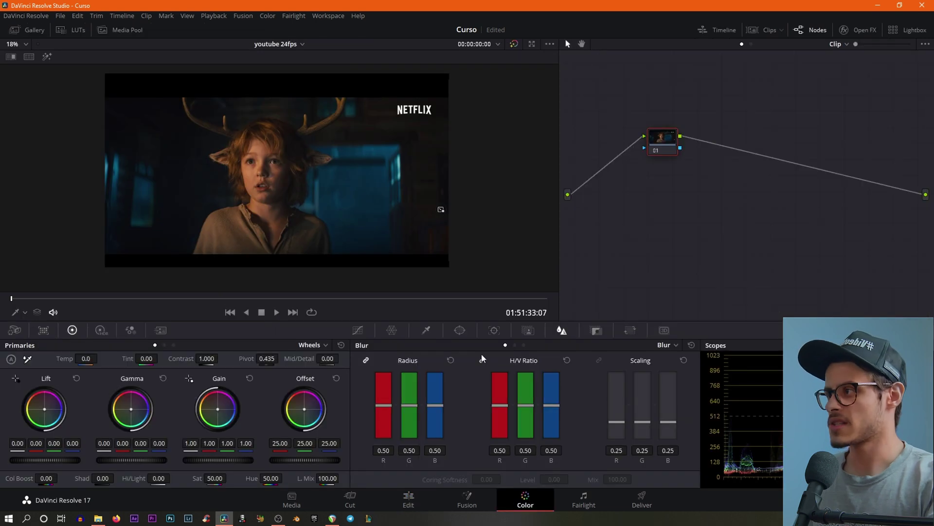
- Set up a Selected Clips split screen comparing the JPEG reference still, clip 54, with the Blackmagic RAW clip 55
{"action": "left_click", "coordinate": [764, 31]}
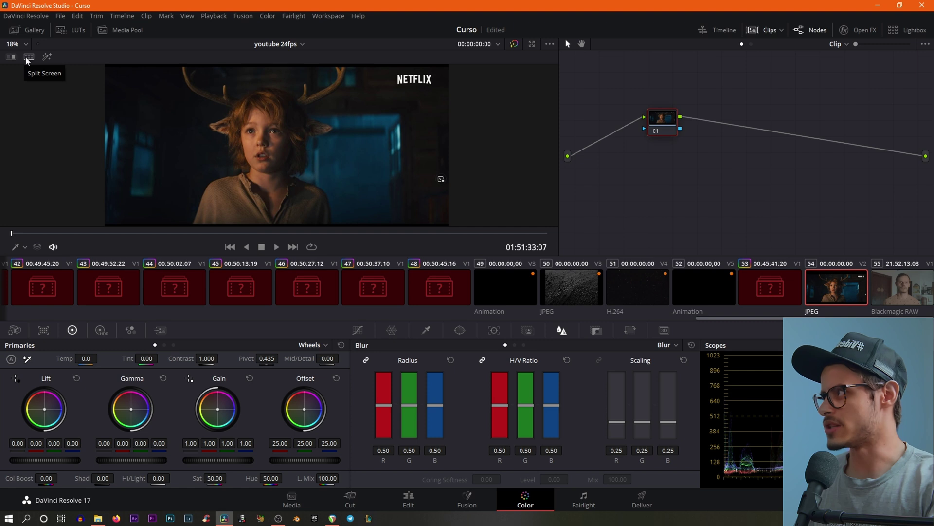
{"action": "left_click", "coordinate": [28, 57]}
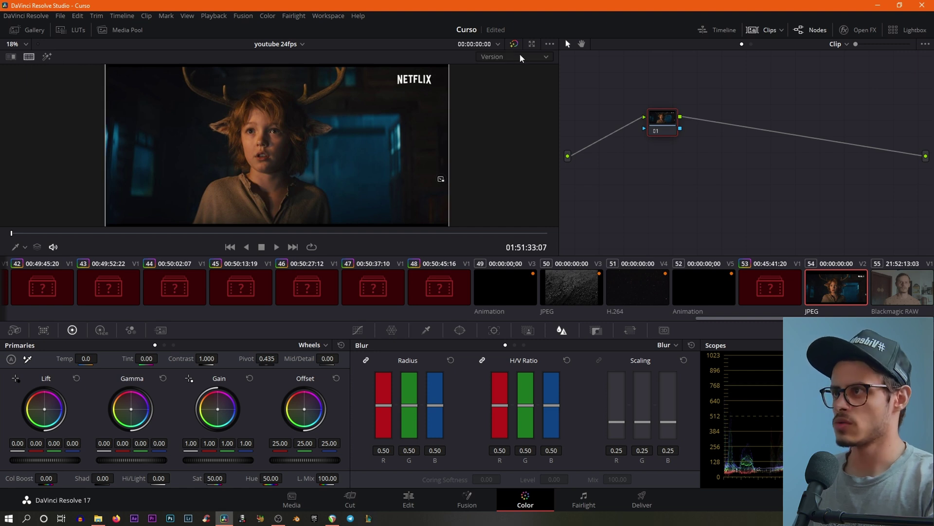
{"action": "left_click", "coordinate": [512, 59]}
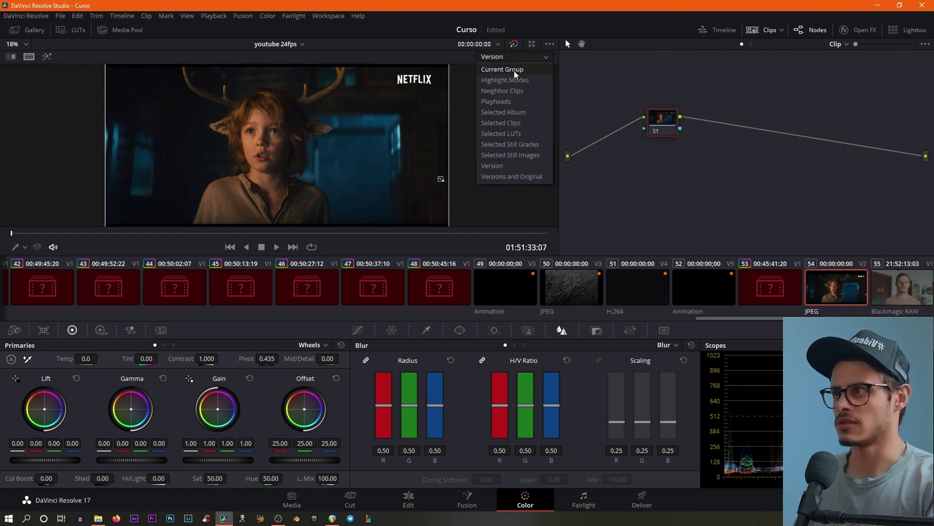
{"action": "left_click", "coordinate": [519, 124]}
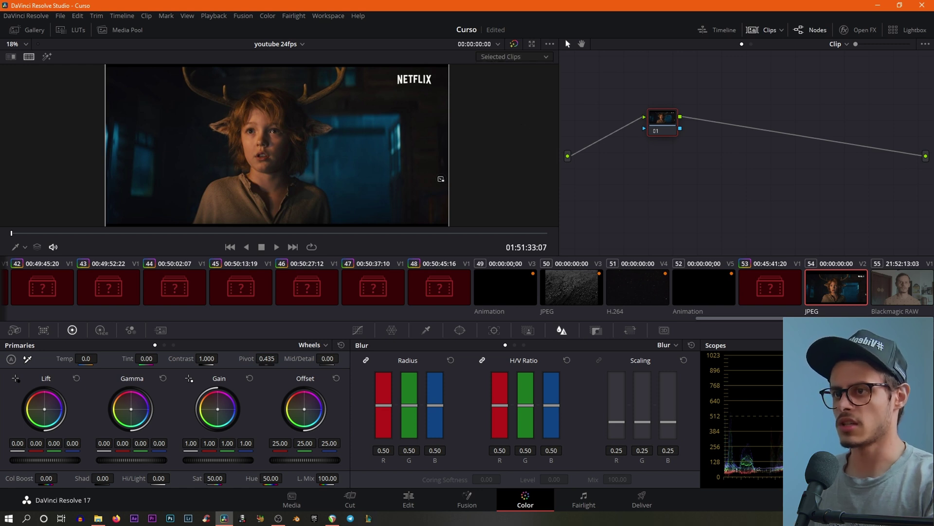
{"action": "left_click", "coordinate": [898, 297], "text": "ctrl"}
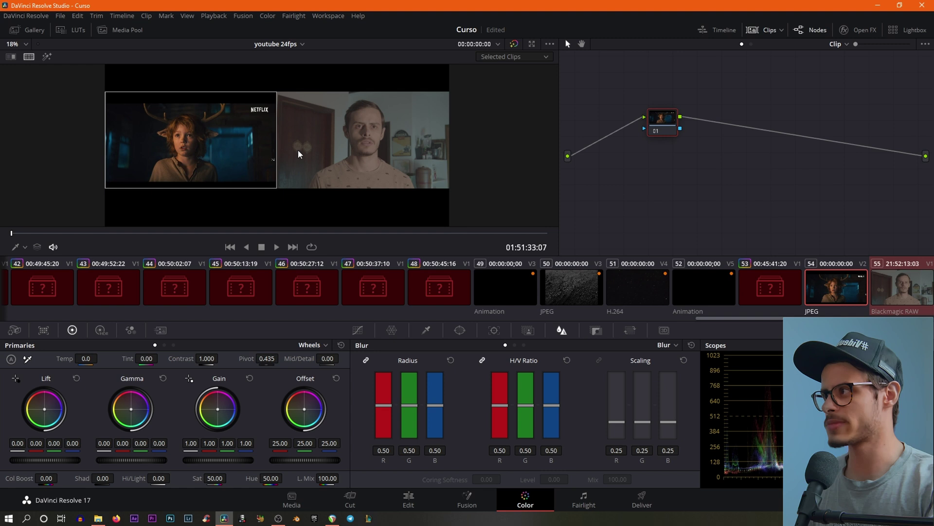
{"action": "left_click", "coordinate": [761, 32]}
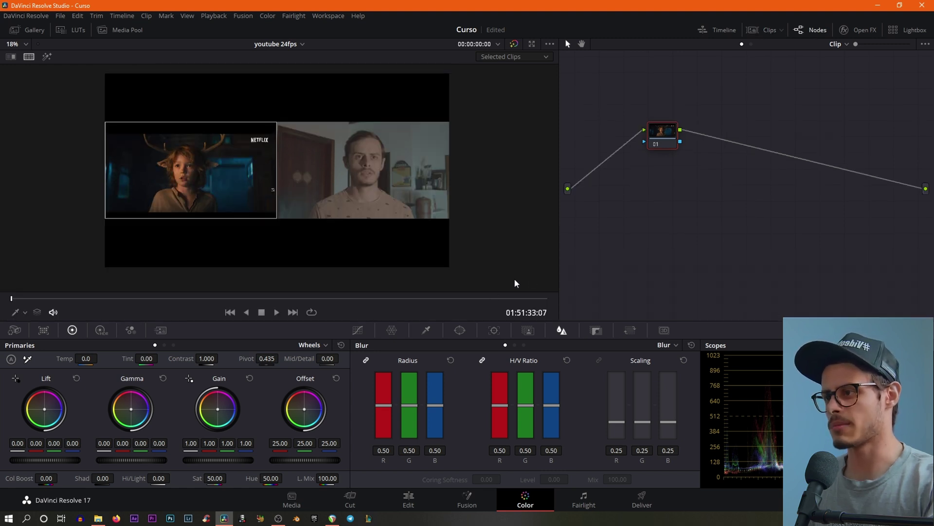
{"action": "scroll", "coordinate": [272, 179], "scroll_direction": "up", "scroll_amount": 3}
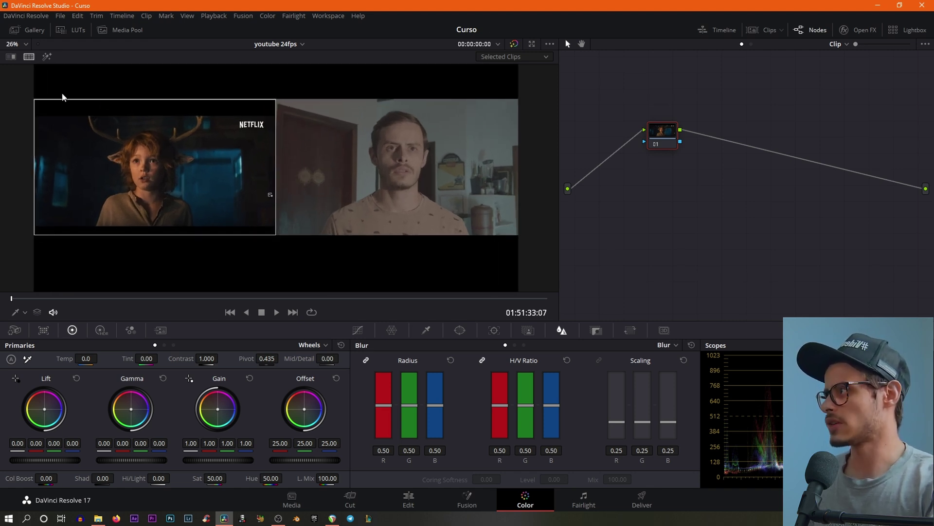
- Make the Blackmagic RAW clip the active one for grading in the split-screen comparison
{"action": "left_click", "coordinate": [448, 181]}
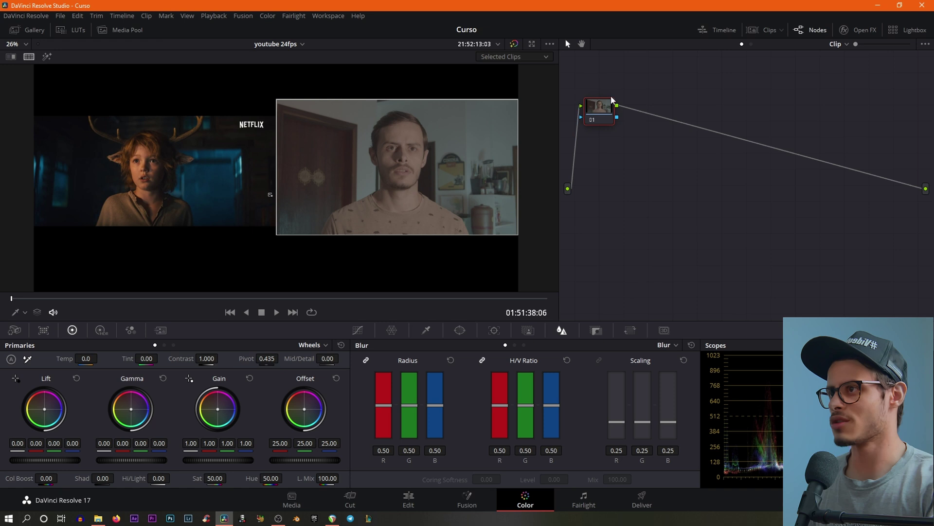
{"action": "left_click_drag", "start_coordinate": [598, 110], "coordinate": [600, 117]}
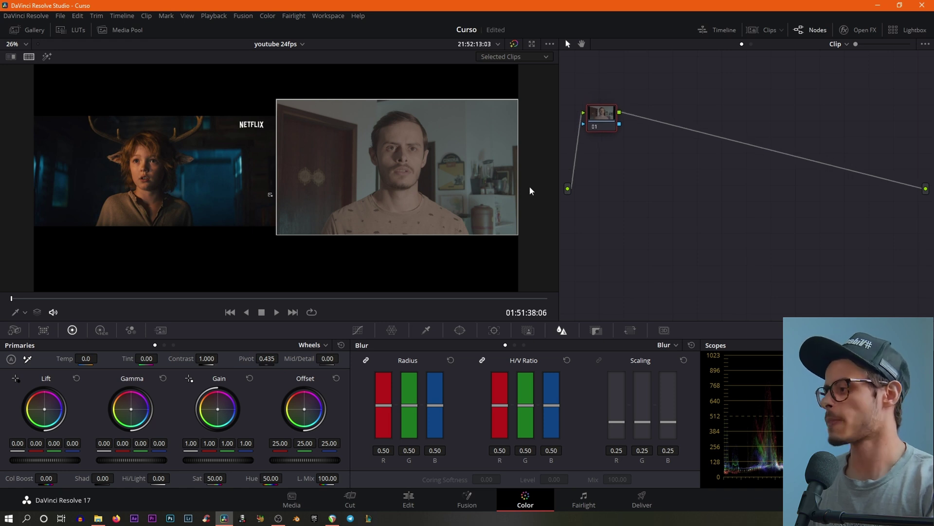
{"action": "scroll", "coordinate": [380, 210], "scroll_direction": "up", "scroll_amount": 1}
{"action": "scroll", "coordinate": [380, 210], "scroll_direction": "down", "scroll_amount": 1}
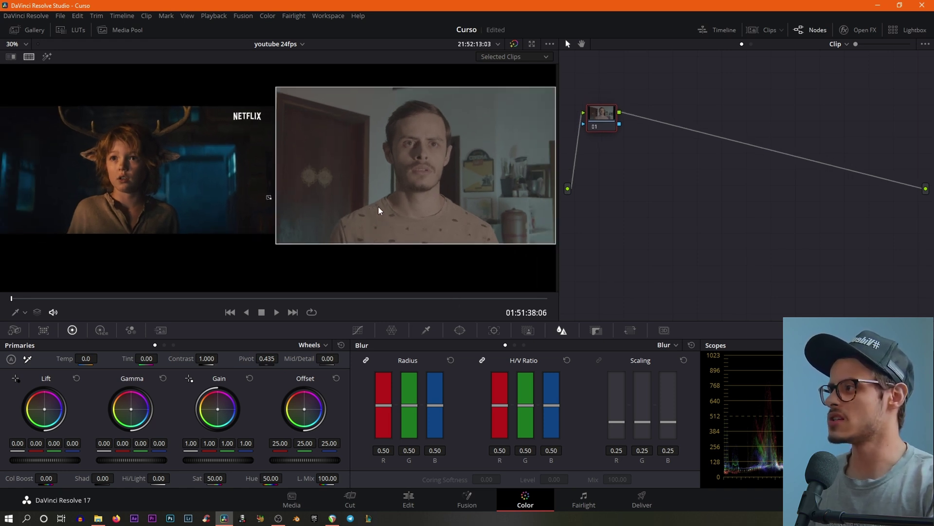
{"action": "left_click_drag", "start_coordinate": [376, 205], "coordinate": [377, 224]}
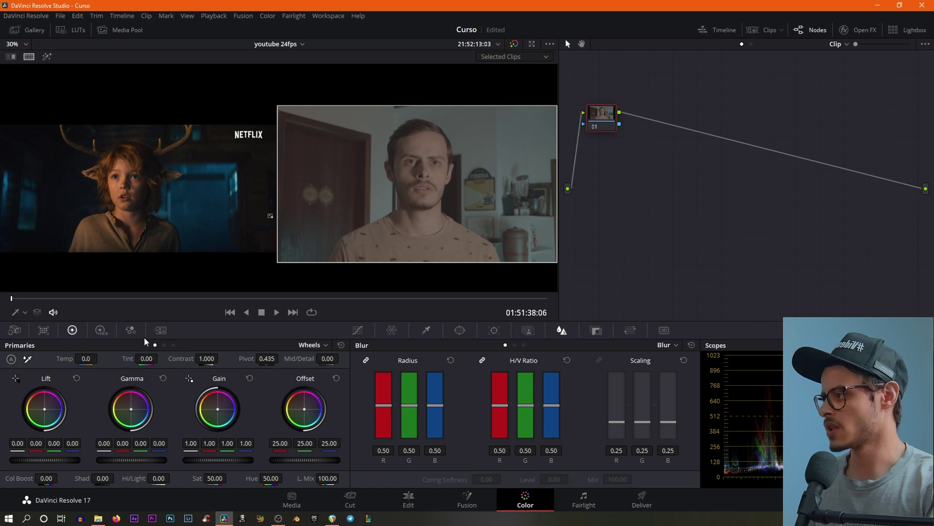
- Set the spatial noise reduction luma and chroma thresholds to 6.4 on the RAW clip's first node
{"action": "left_click", "coordinate": [15, 330]}
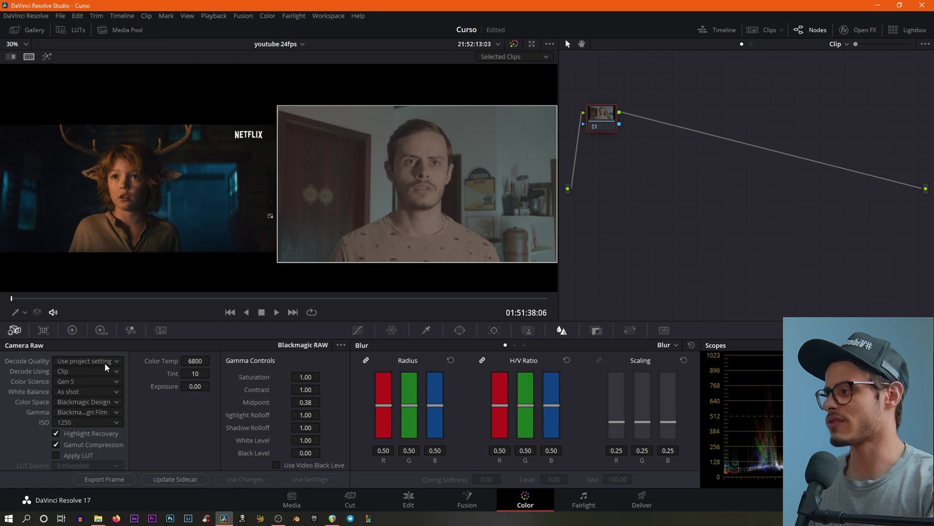
{"action": "left_click", "coordinate": [163, 331]}
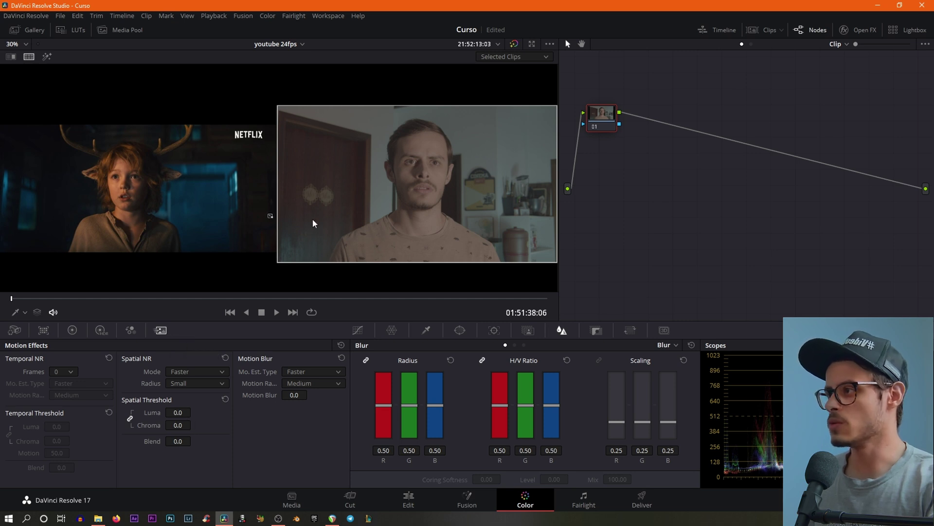
{"action": "scroll", "coordinate": [317, 225], "scroll_direction": "up", "scroll_amount": 1}
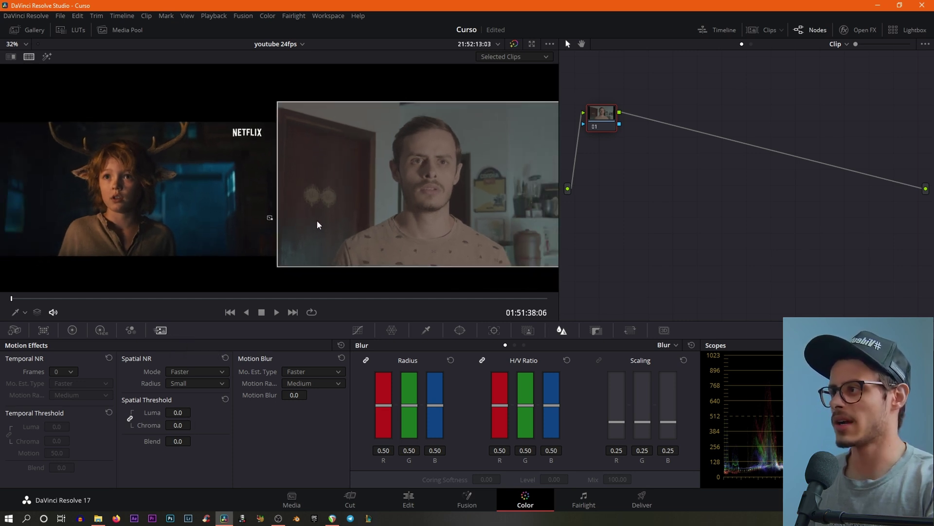
{"action": "scroll", "coordinate": [464, 174], "scroll_direction": "down", "scroll_amount": 1}
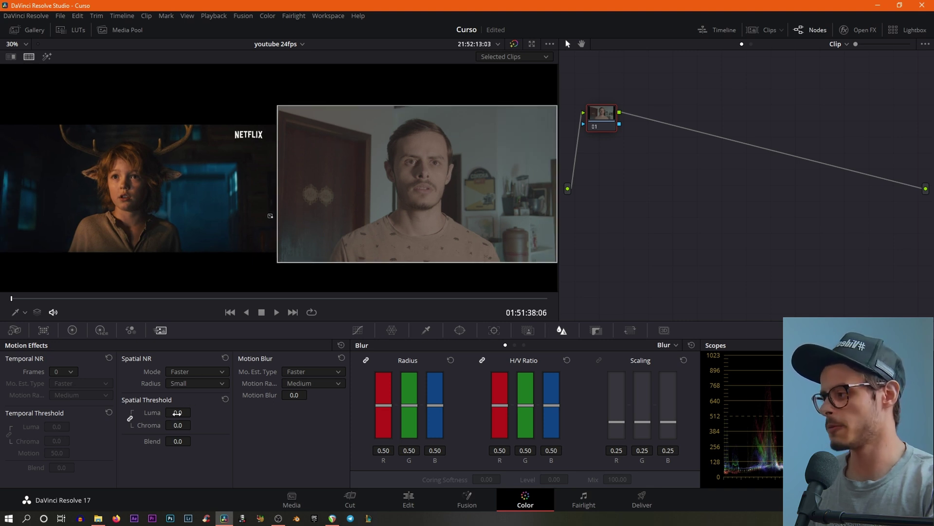
{"action": "left_click_drag", "start_coordinate": [194, 411], "coordinate": [196, 412]}
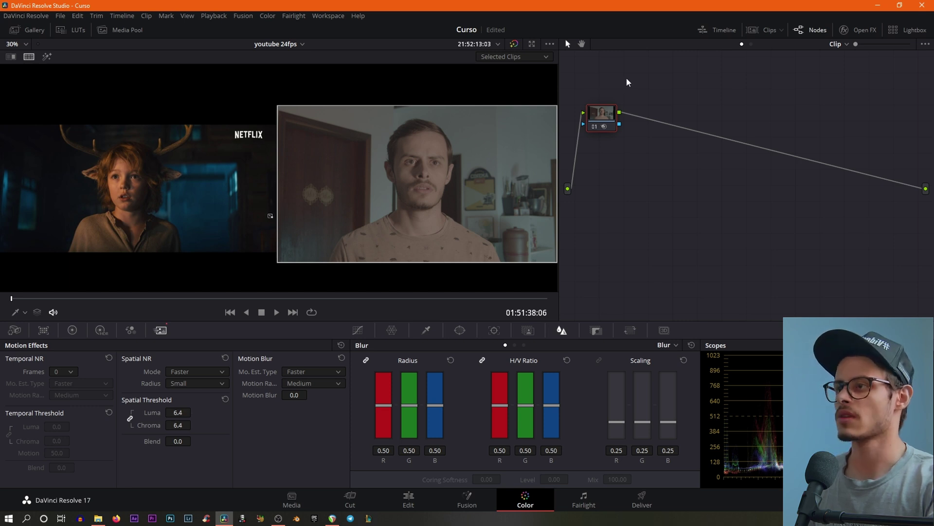
- Label the noise reduction node "nr" and add a new serial node after it
{"action": "right_click", "coordinate": [604, 113]}
{"action": "left_click", "coordinate": [623, 131]}
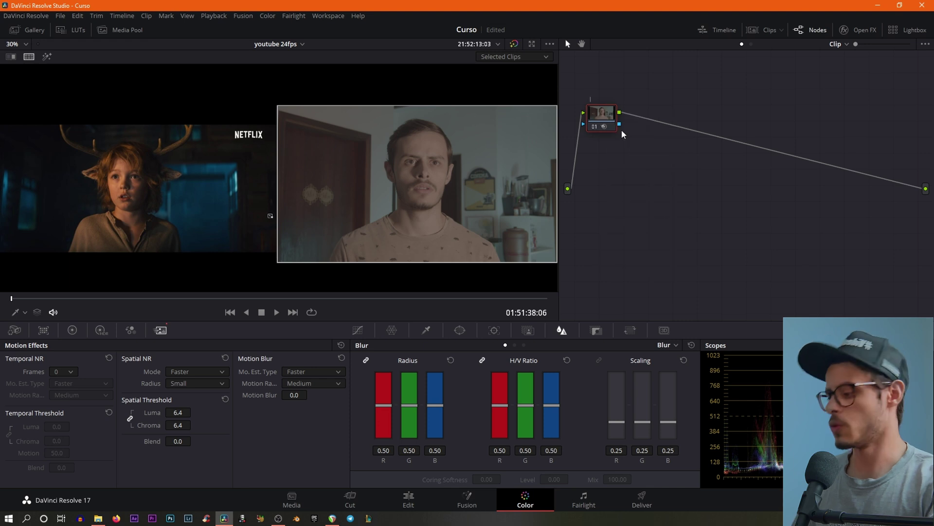
{"action": "type", "text": "nr"}
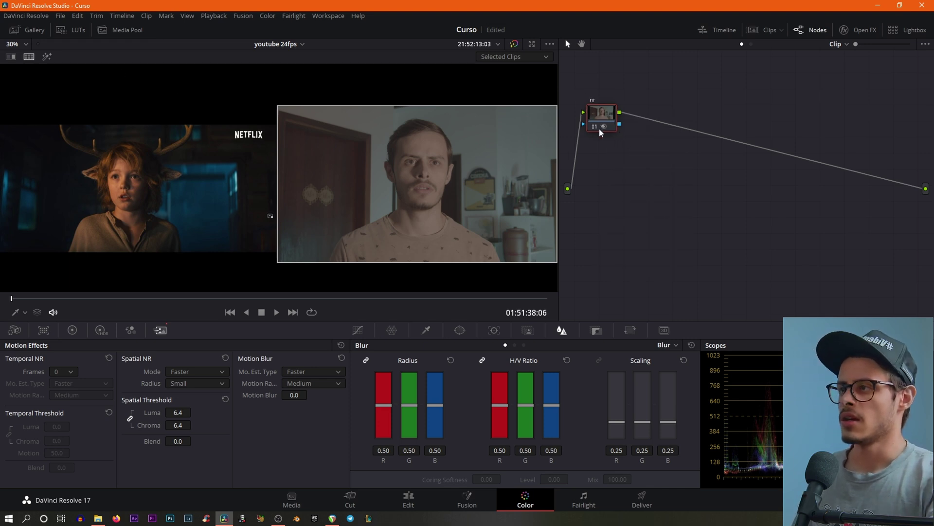
{"action": "left_click_drag", "start_coordinate": [559, 80], "coordinate": [496, 88]}
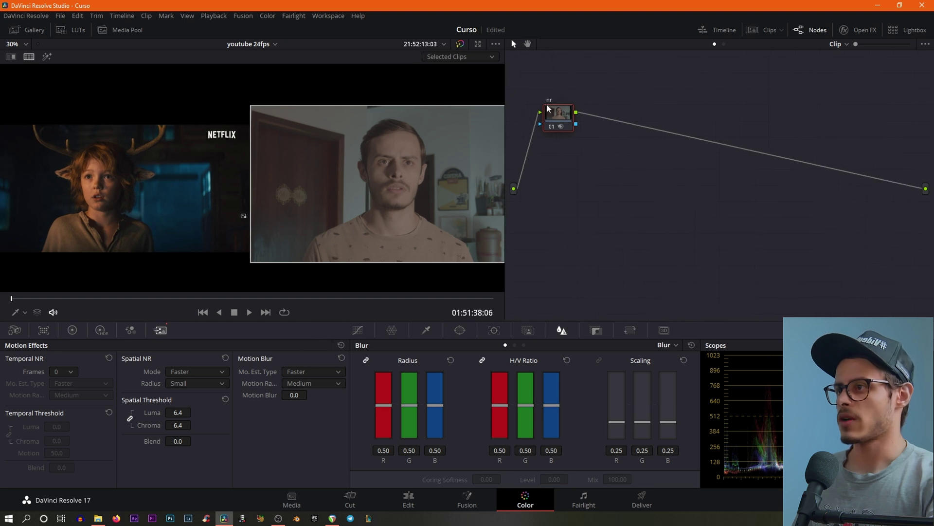
{"action": "key", "text": "alt+s"}
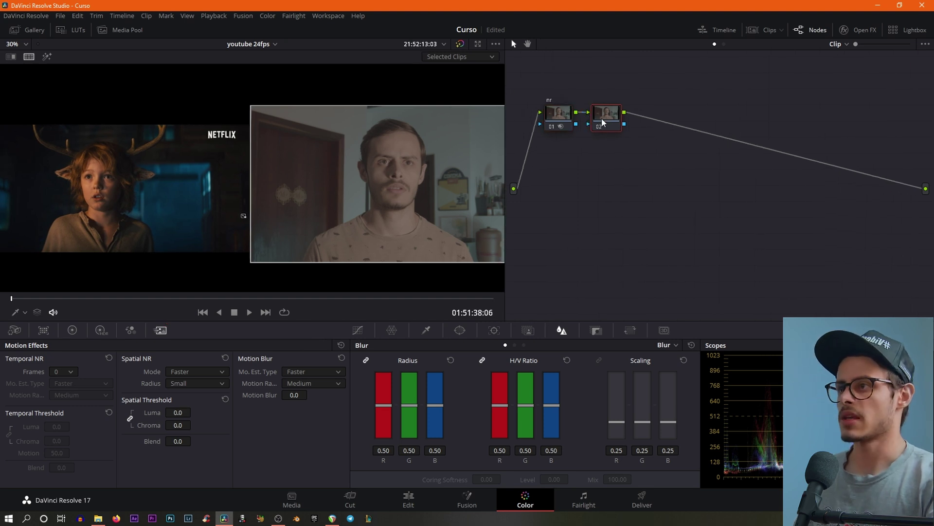
- Darken the second node's image by setting the Lift wheel to -0.04 and the Gamma wheel to -0.02
{"action": "scroll", "coordinate": [425, 154], "scroll_direction": "down", "scroll_amount": 2}
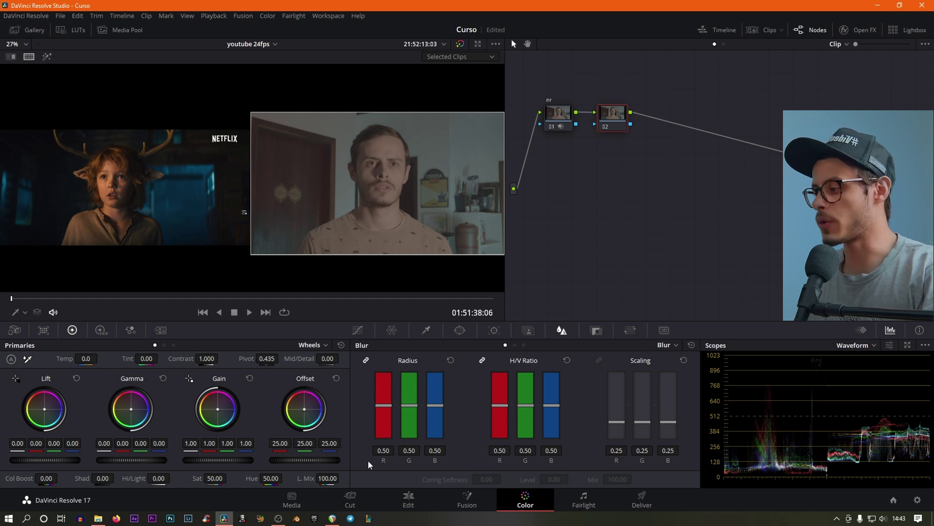
{"action": "left_click_drag", "start_coordinate": [45, 460], "coordinate": [38, 460]}
{"action": "left_click_drag", "start_coordinate": [59, 452], "coordinate": [55, 452]}
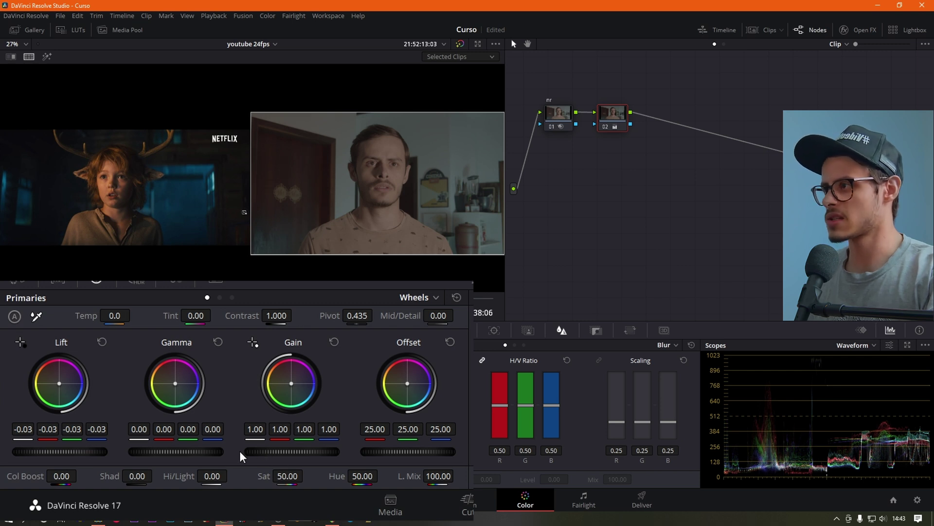
{"action": "left_click_drag", "start_coordinate": [198, 453], "coordinate": [186, 453]}
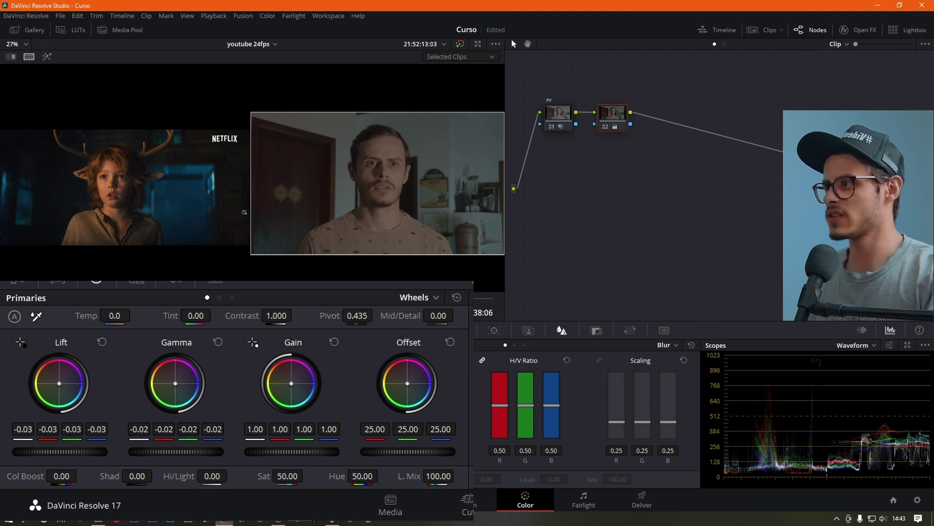
{"action": "left_click_drag", "start_coordinate": [53, 455], "coordinate": [50, 454]}
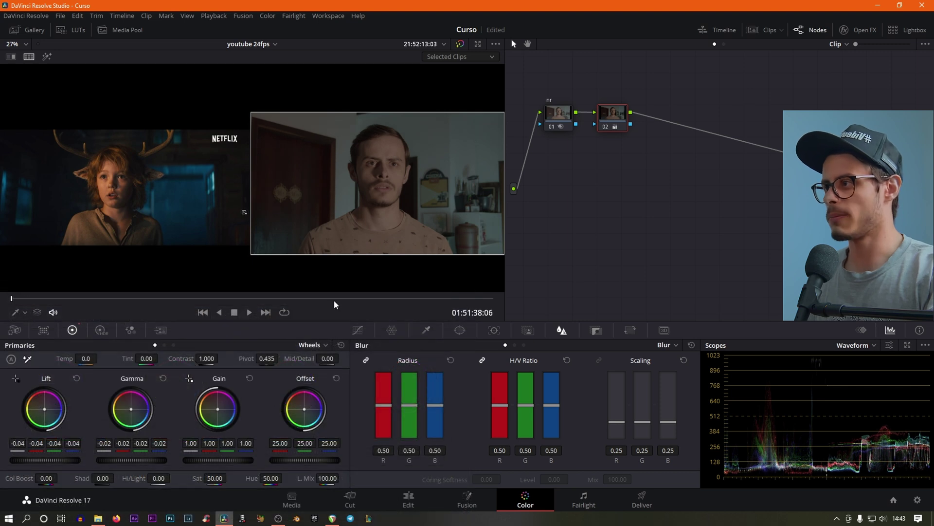
- Label the second node "base"
{"action": "right_click", "coordinate": [624, 115]}
{"action": "left_click", "coordinate": [640, 133]}
{"action": "type", "text": "base"}
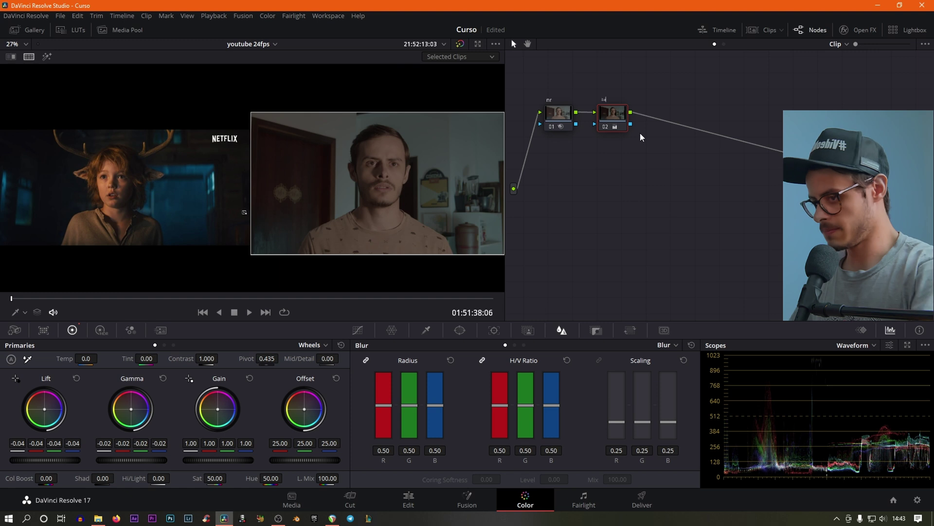
{"action": "key", "text": "Return"}
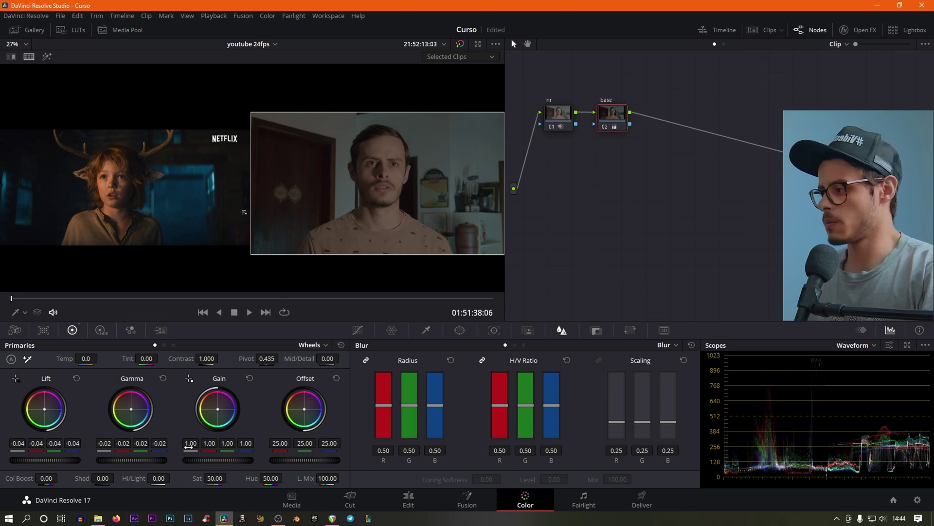
- Set the base node's saturation to 75.40 and save the project
{"action": "left_click_drag", "start_coordinate": [210, 479], "coordinate": [250, 477]}
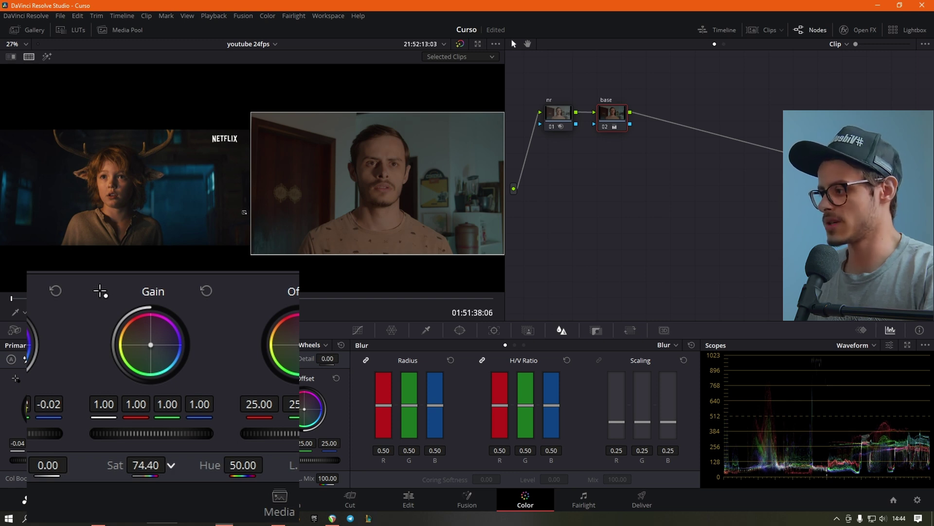
{"action": "left_click_drag", "start_coordinate": [250, 478], "coordinate": [251, 478]}
{"action": "key", "text": "ctrl+s"}
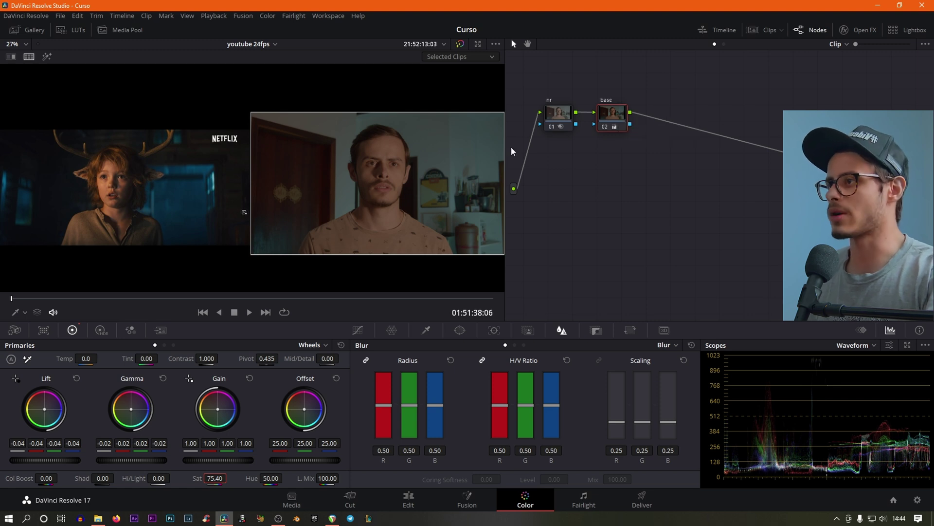
- Shape the base node's custom curve: slightly raise the black point, lower a shadow point, and slightly lift an upper-midtone point
{"action": "left_click", "coordinate": [611, 113]}
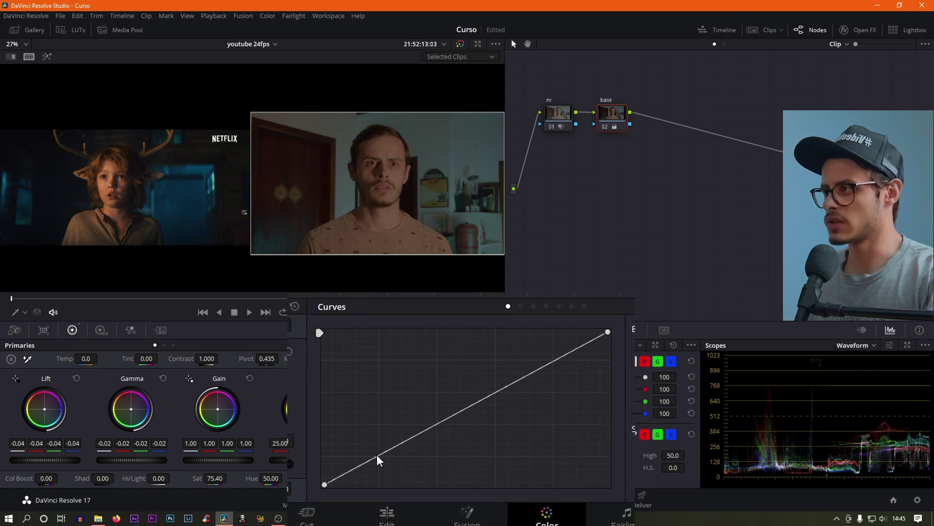
{"action": "left_click_drag", "start_coordinate": [375, 455], "coordinate": [373, 461]}
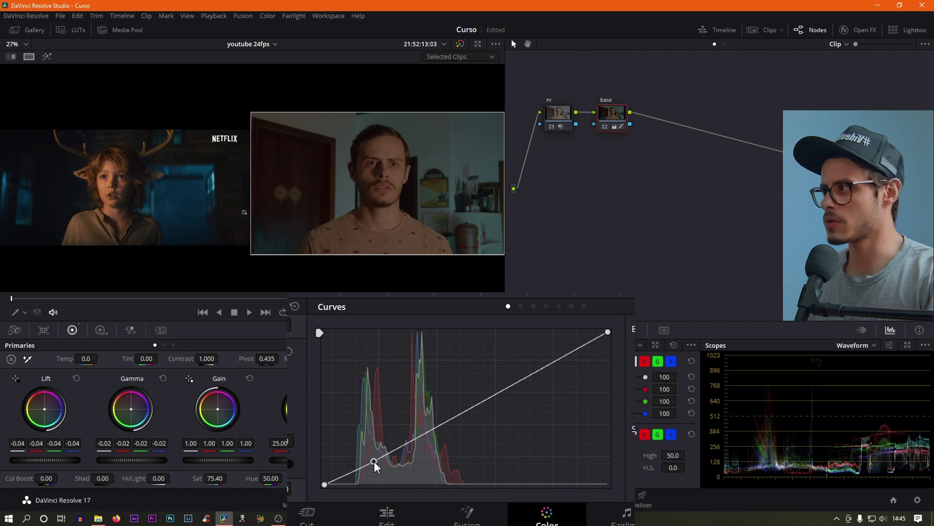
{"action": "left_click", "coordinate": [323, 485]}
{"action": "left_click_drag", "start_coordinate": [324, 483], "coordinate": [314, 481]}
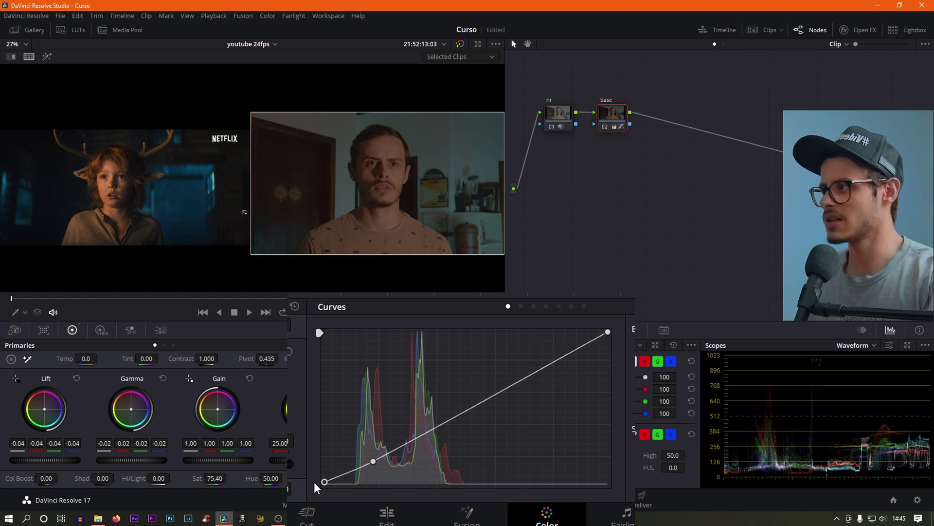
{"action": "left_click", "coordinate": [373, 461]}
{"action": "left_click_drag", "start_coordinate": [373, 460], "coordinate": [366, 463]}
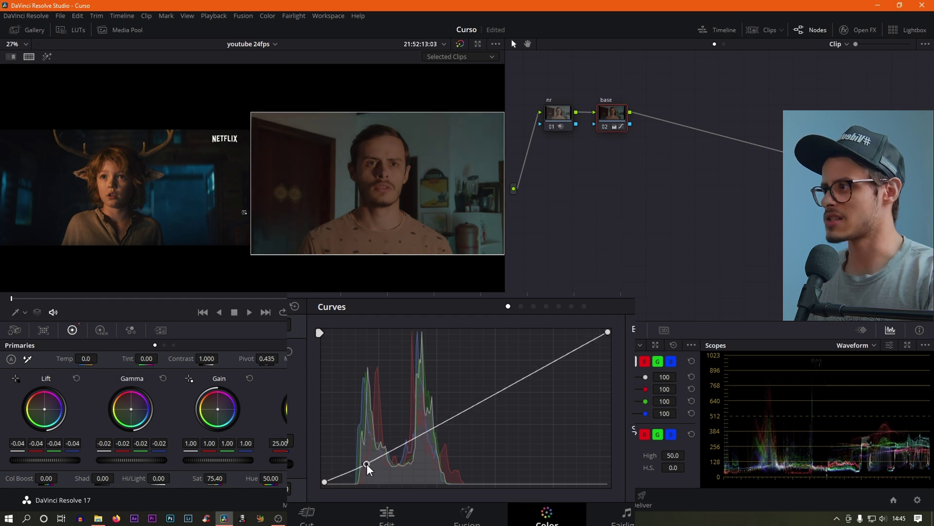
{"action": "left_click", "coordinate": [488, 401]}
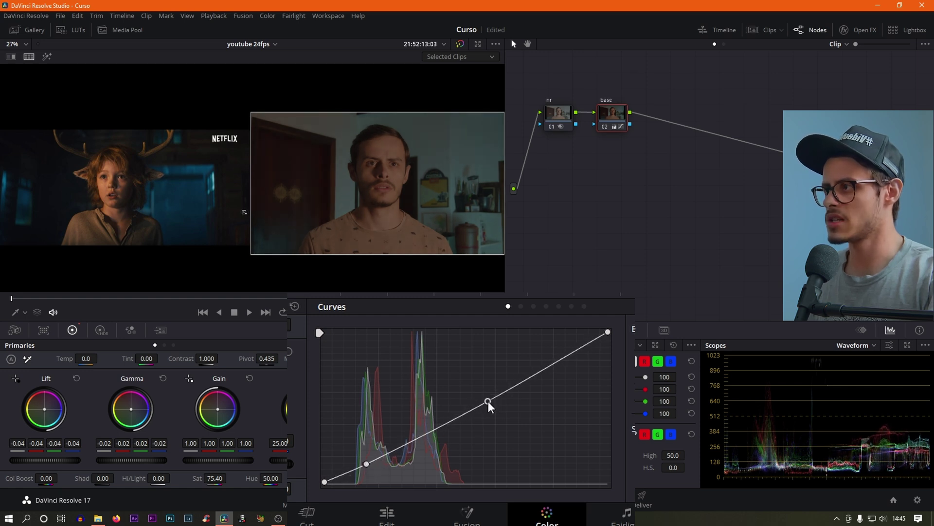
{"action": "left_click_drag", "start_coordinate": [489, 401], "coordinate": [489, 399]}
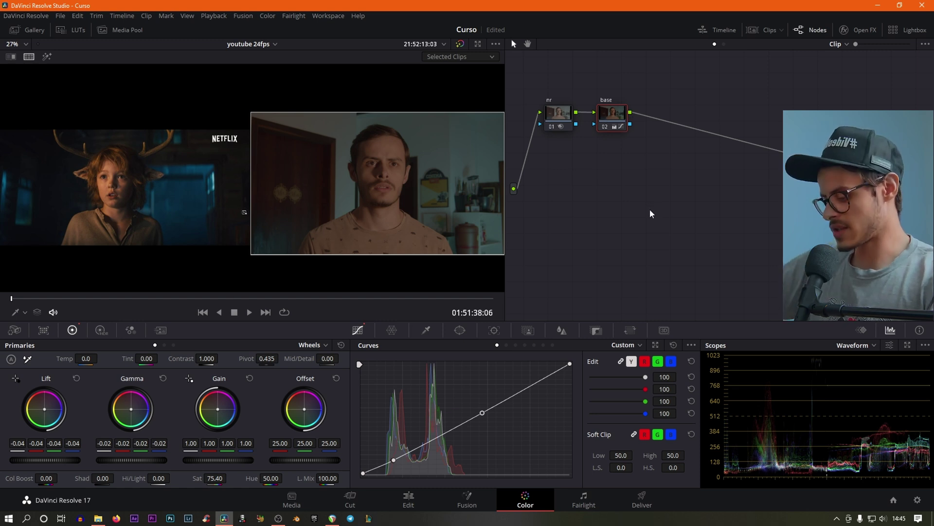
- Add a serial node after the base node, create a layer node beneath it, and space the two apart
{"action": "key", "text": "alt+s"}
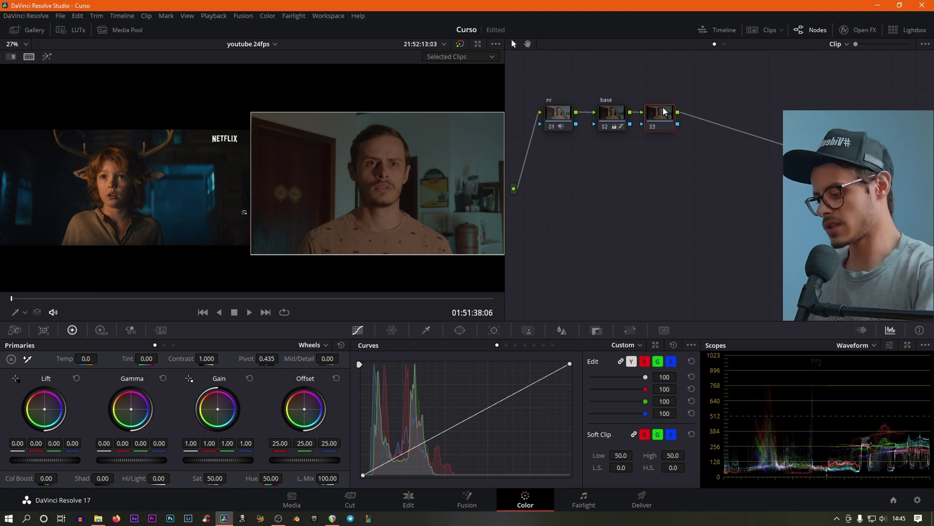
{"action": "key", "text": "alt+l"}
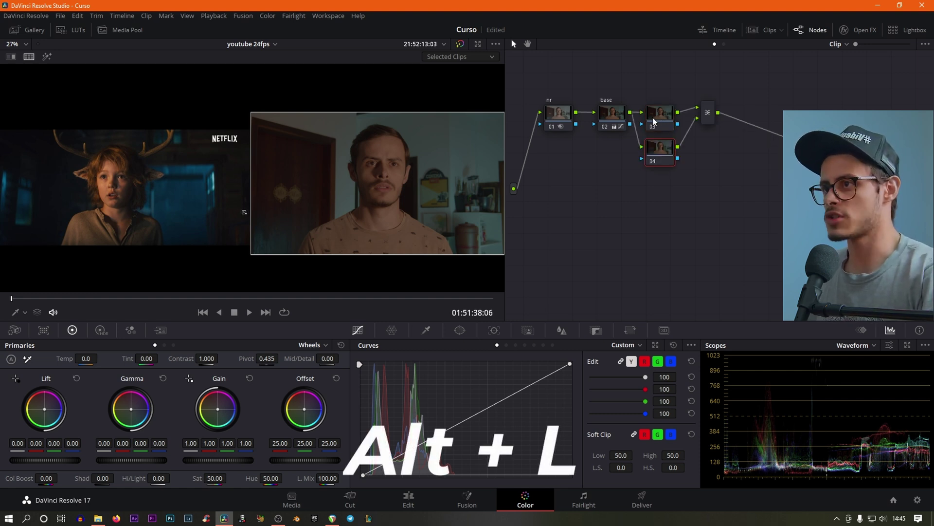
{"action": "left_click", "coordinate": [652, 151]}
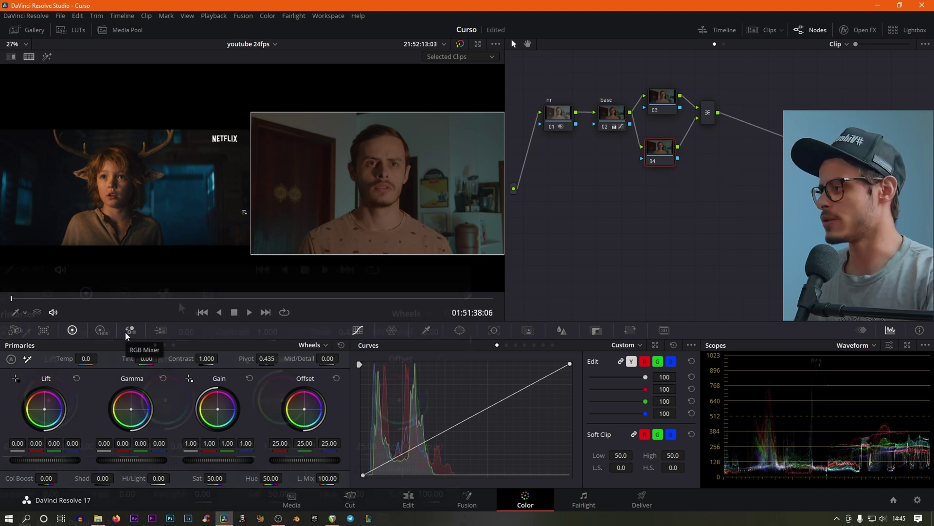
- Make the lower layer node monochrome in the RGB Mixer with red 0.27, green 0.20 and blue -0.02
{"action": "left_click", "coordinate": [125, 331]}
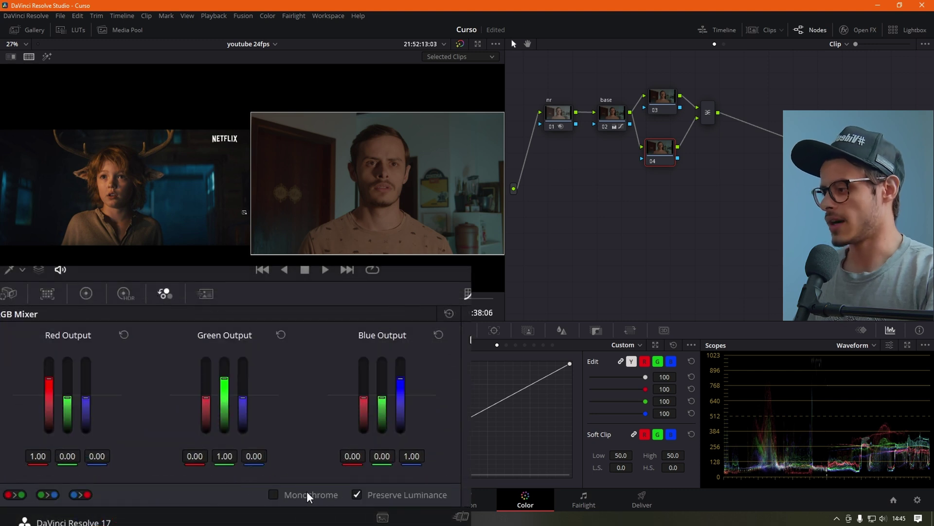
{"action": "left_click", "coordinate": [273, 495]}
{"action": "left_click_drag", "start_coordinate": [48, 393], "coordinate": [49, 391]}
{"action": "left_click_drag", "start_coordinate": [225, 383], "coordinate": [224, 392]}
{"action": "left_click_drag", "start_coordinate": [400, 395], "coordinate": [400, 398]}
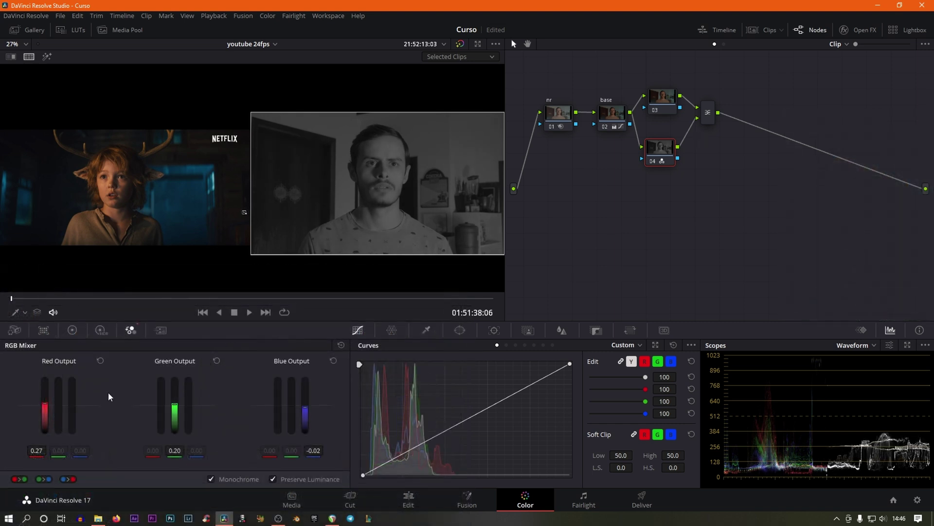
- Set the layer mixer's composite mode to Overlay and save the project
{"action": "left_click", "coordinate": [708, 118]}
{"action": "right_click", "coordinate": [708, 118]}
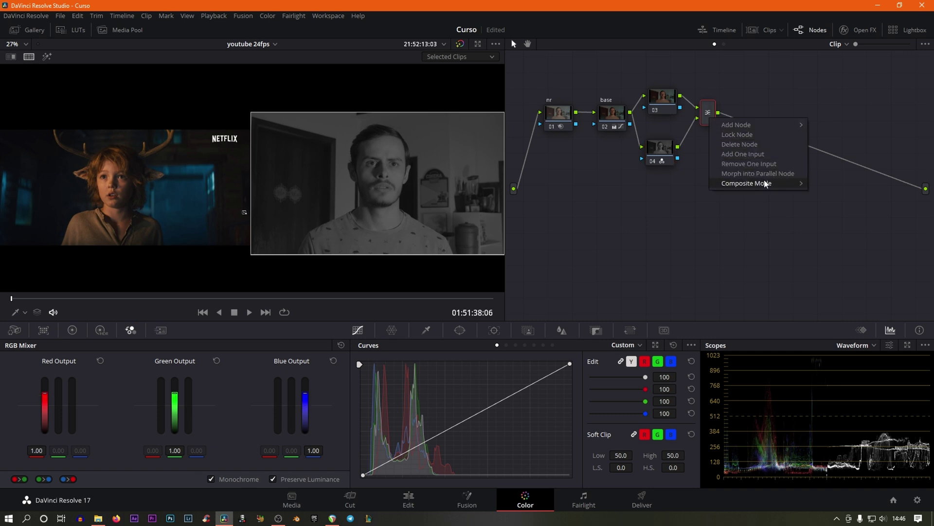
{"action": "mouse_move", "coordinate": [765, 183]}
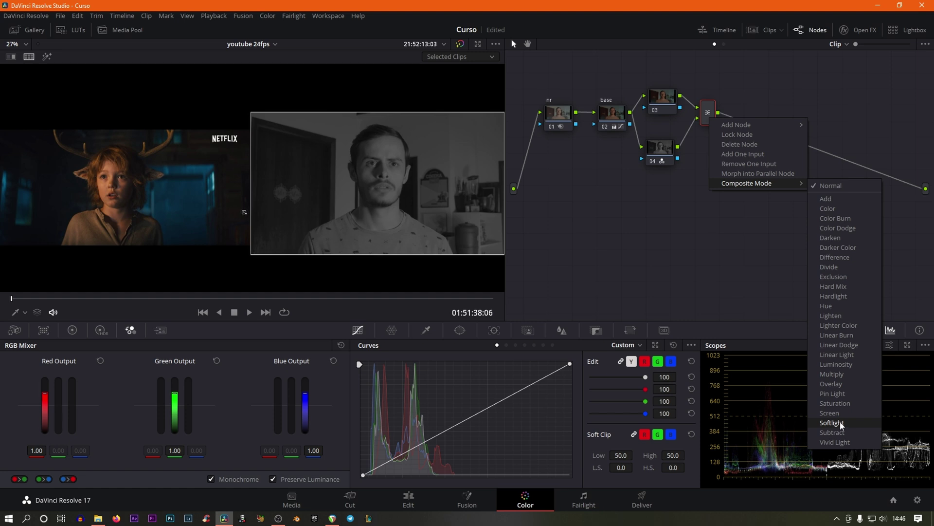
{"action": "left_click", "coordinate": [842, 385]}
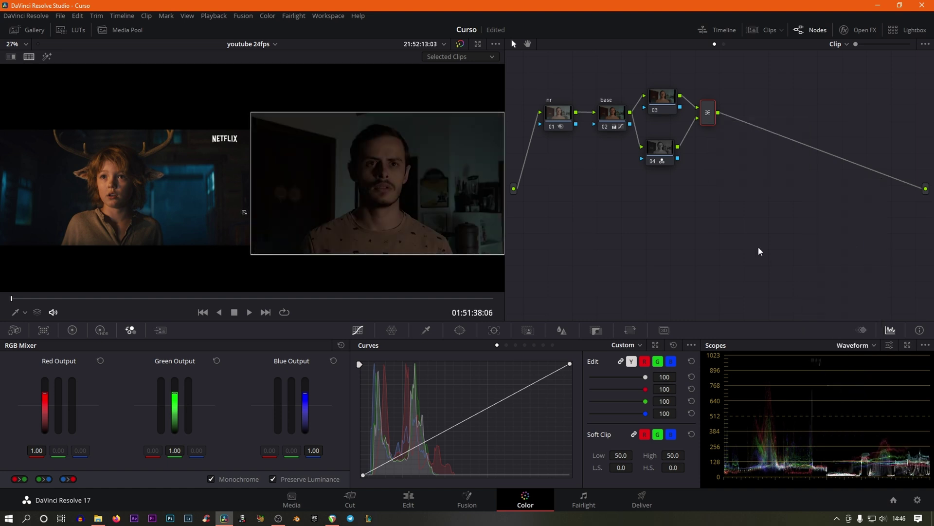
{"action": "key", "text": "ctrl+s"}
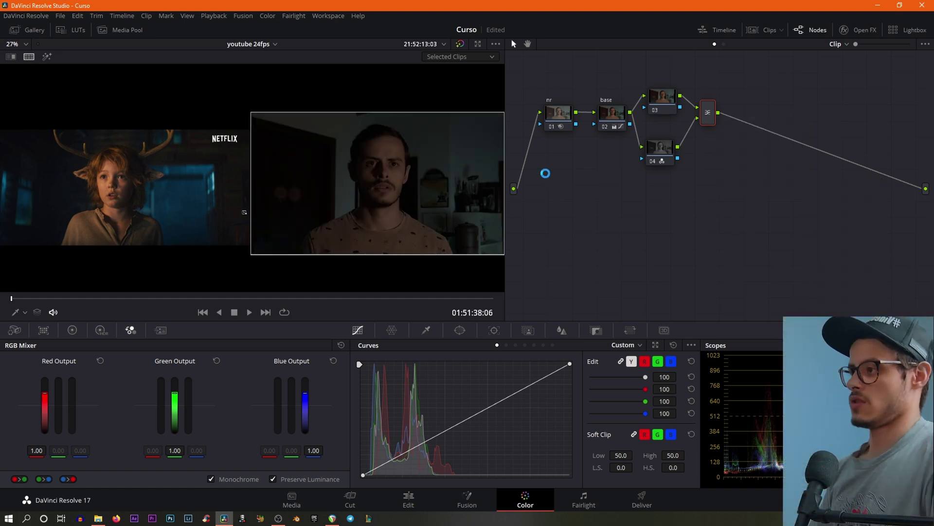
- Reduce the monochrome layer node's key output gain to 0.321
{"action": "left_click", "coordinate": [659, 149]}
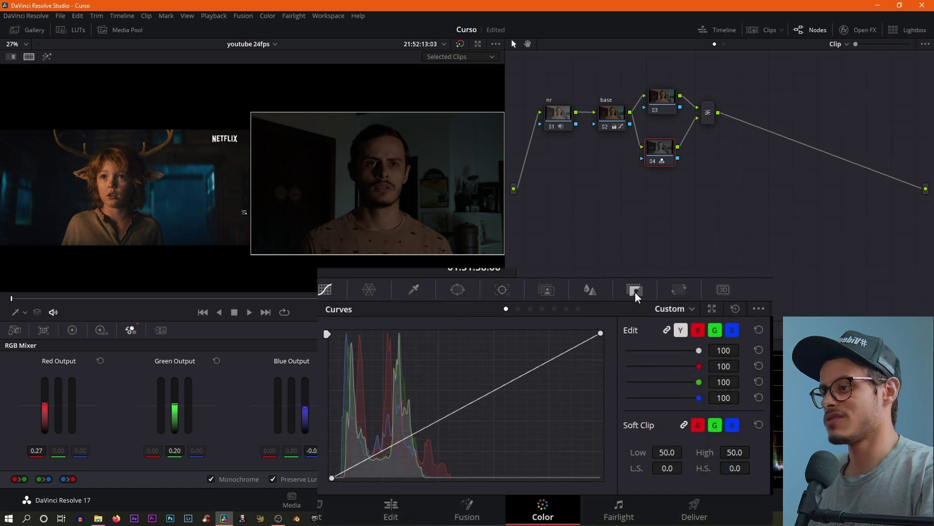
{"action": "left_click", "coordinate": [635, 291]}
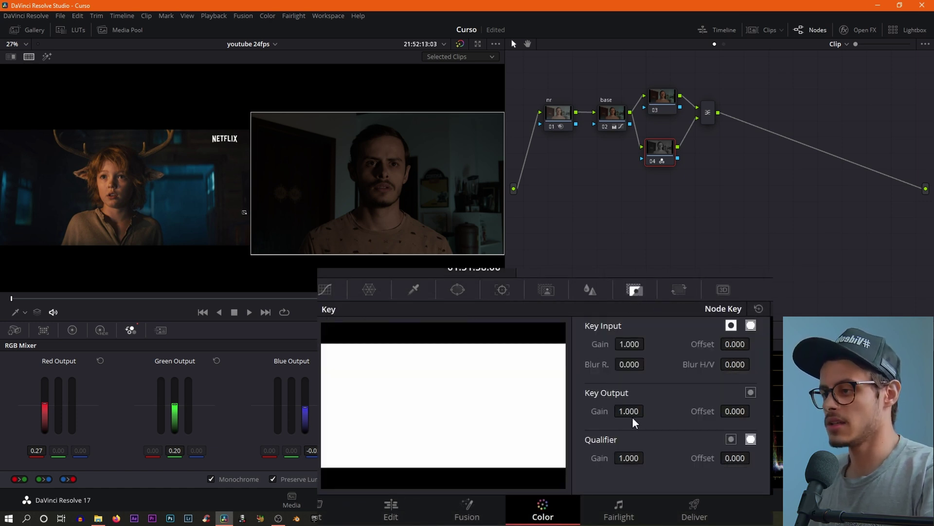
{"action": "left_click_drag", "start_coordinate": [631, 411], "coordinate": [556, 411]}
- Label the monochrome layer node "rgb mixer"
{"action": "right_click", "coordinate": [653, 149]}
{"action": "left_click", "coordinate": [675, 166]}
{"action": "type", "text": "sk"}
{"action": "type", "text": "ixer"}
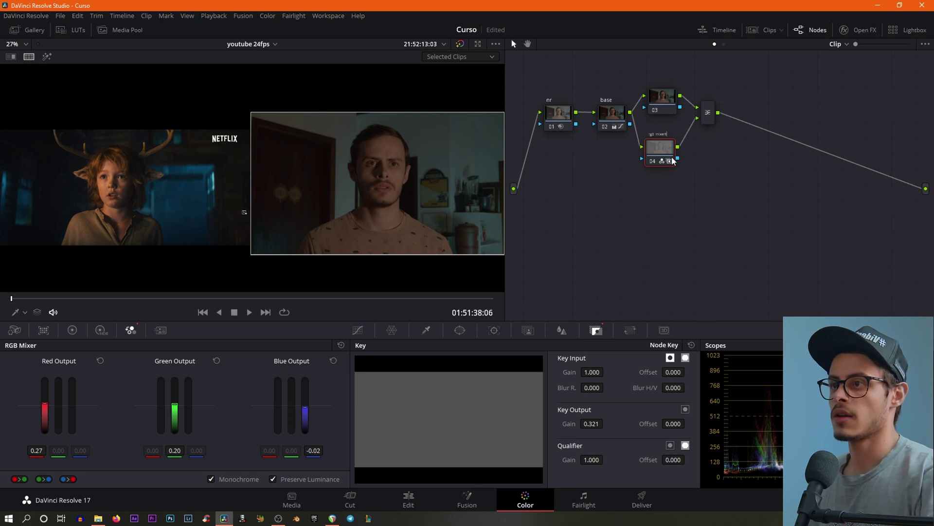
{"action": "key", "text": "Return"}
- Add a new serial node after the layer mixer
{"action": "left_click", "coordinate": [707, 111]}
{"action": "right_click", "coordinate": [706, 112]}
{"action": "left_click", "coordinate": [757, 92]}
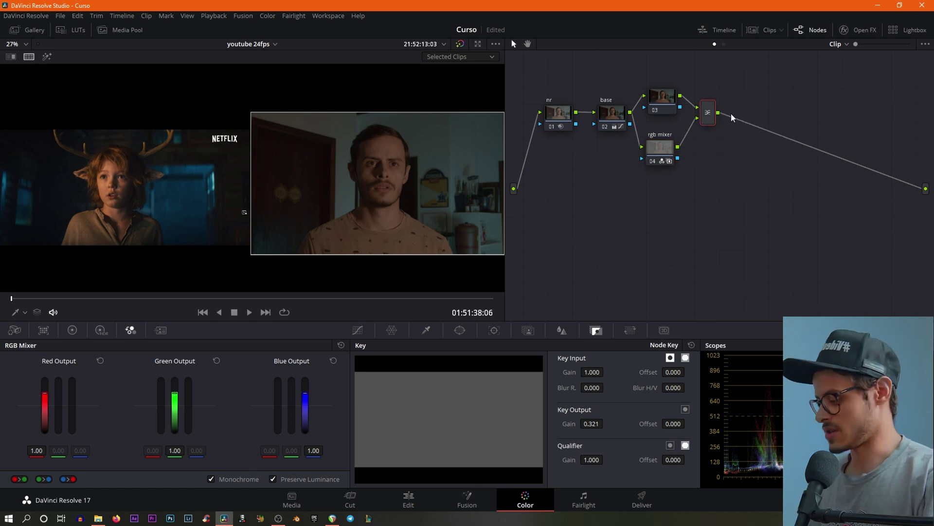
{"action": "key", "text": "alt+s"}
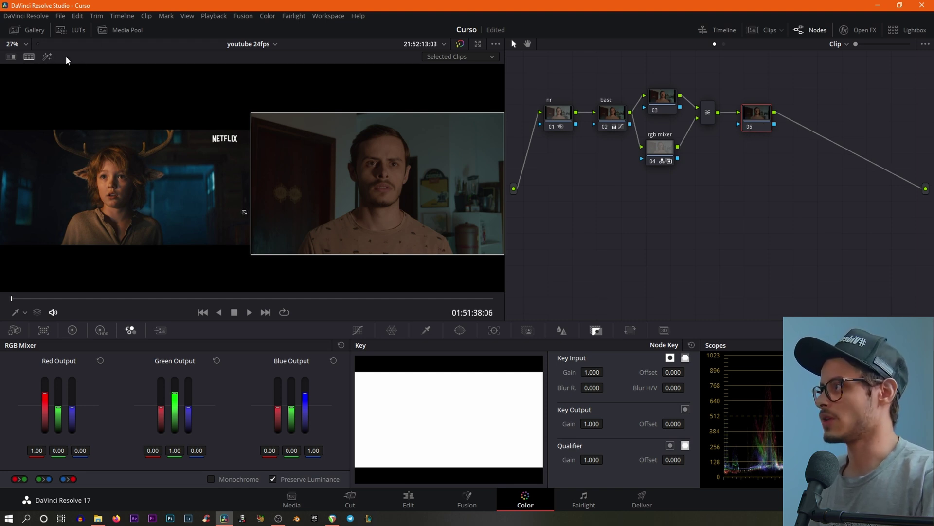
- Turn on the highlight view and sample the forehead and face skin with the HSL qualifier on the new node
{"action": "left_click", "coordinate": [48, 58]}
{"action": "scroll", "coordinate": [309, 184], "scroll_direction": "down", "scroll_amount": 2}
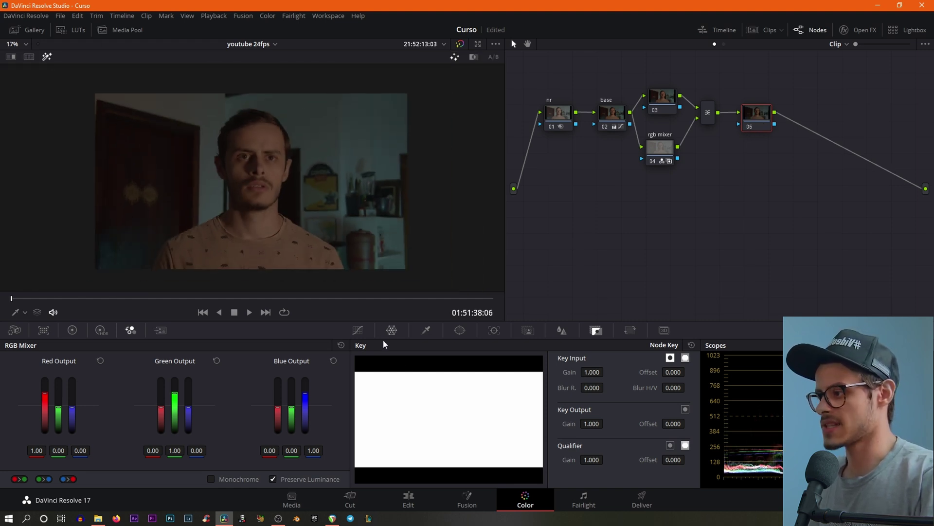
{"action": "left_click", "coordinate": [75, 330]}
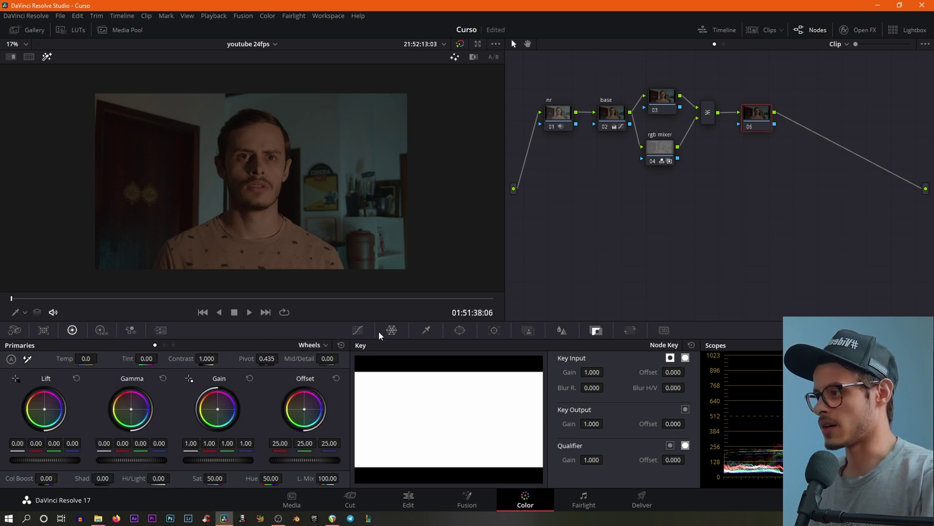
{"action": "left_click", "coordinate": [424, 330]}
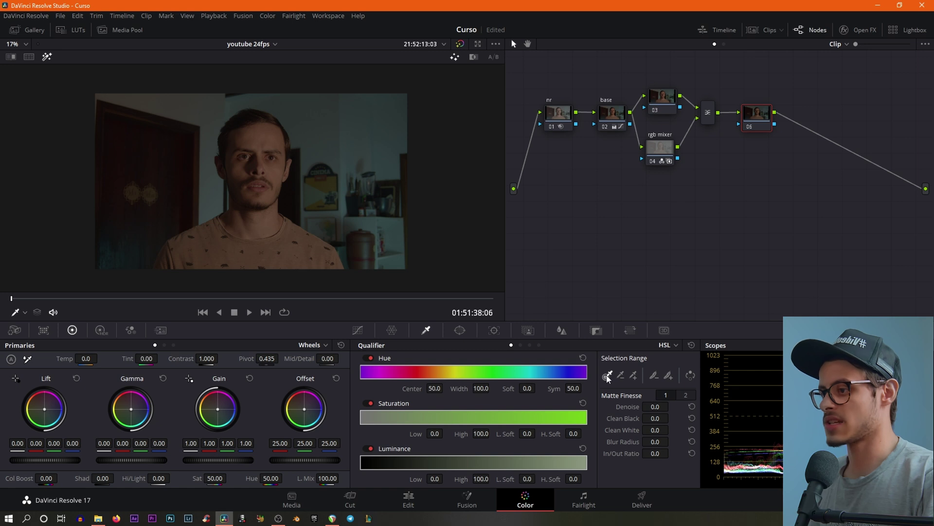
{"action": "left_click", "coordinate": [260, 139]}
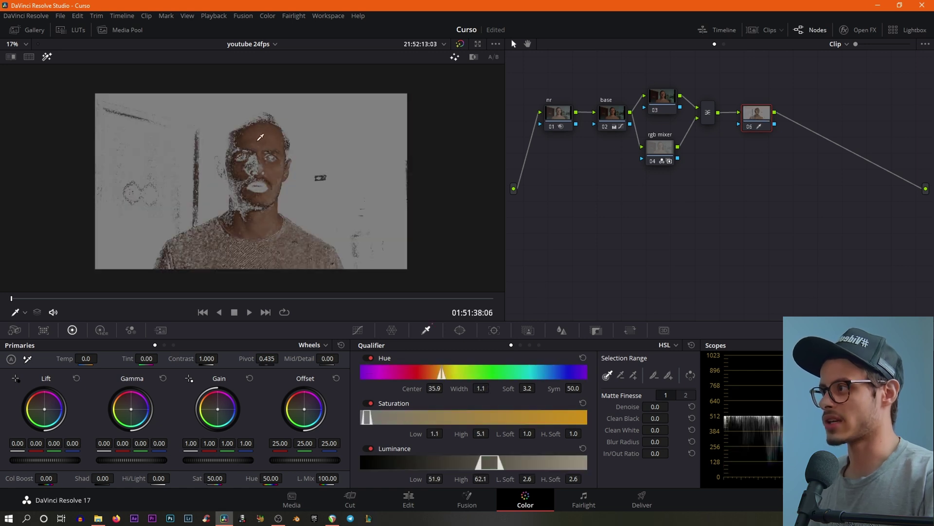
{"action": "mouse_move", "coordinate": [262, 140]}
{"action": "left_mouse_down"}
{"action": "mouse_move", "coordinate": [281, 150]}
{"action": "mouse_move", "coordinate": [282, 161]}
{"action": "left_mouse_up"}
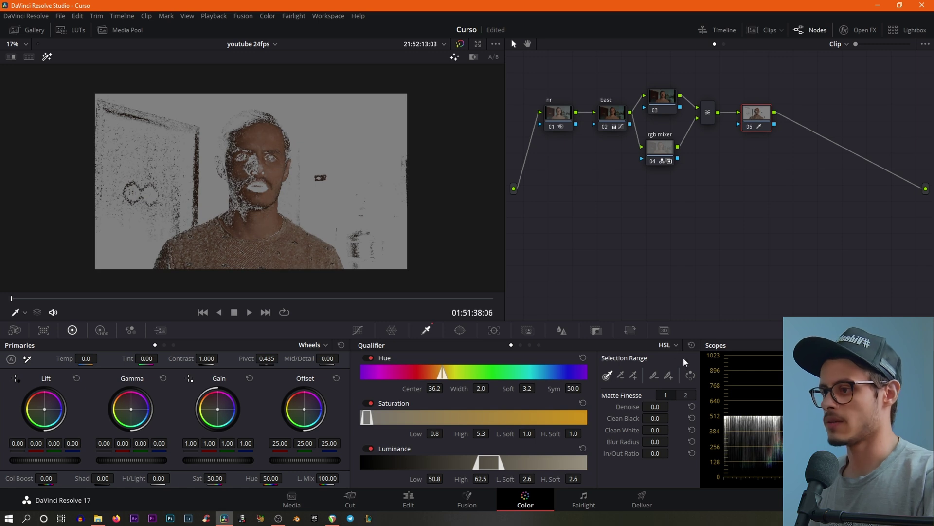
- Refine the skin matte with Denoise 11.7, Clean Black 7.9 and Clean White 13.8, and turn off the highlight view
{"action": "left_click_drag", "start_coordinate": [655, 406], "coordinate": [693, 422]}
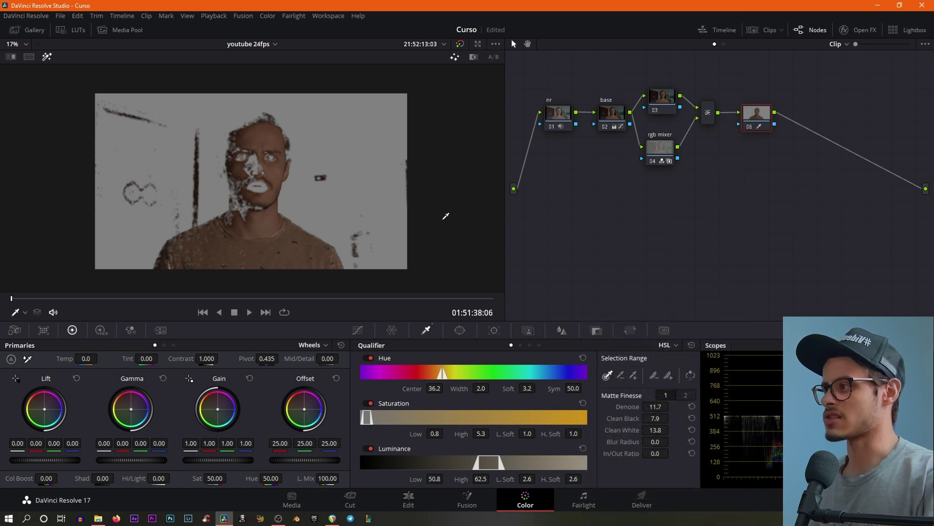
{"action": "left_click", "coordinate": [47, 57]}
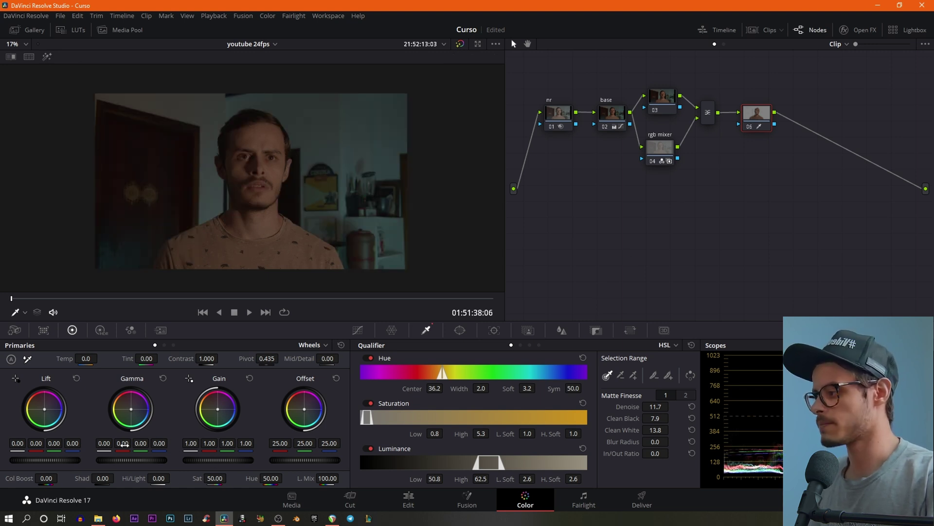
- Raise the skin node's Gain to 1.16 and show the clip in split screen beside the Netflix reference still
{"action": "left_click_drag", "start_coordinate": [210, 459], "coordinate": [232, 460]}
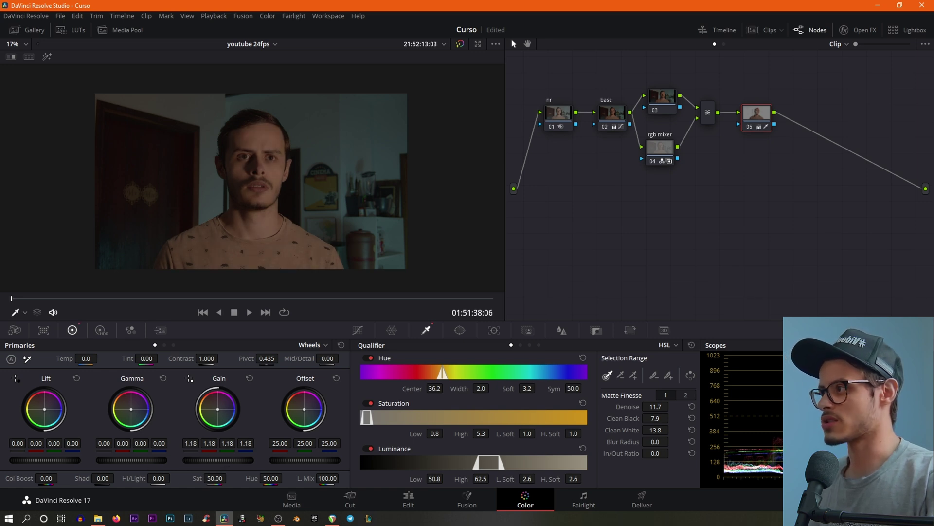
{"action": "left_click_drag", "start_coordinate": [131, 459], "coordinate": [149, 460]}
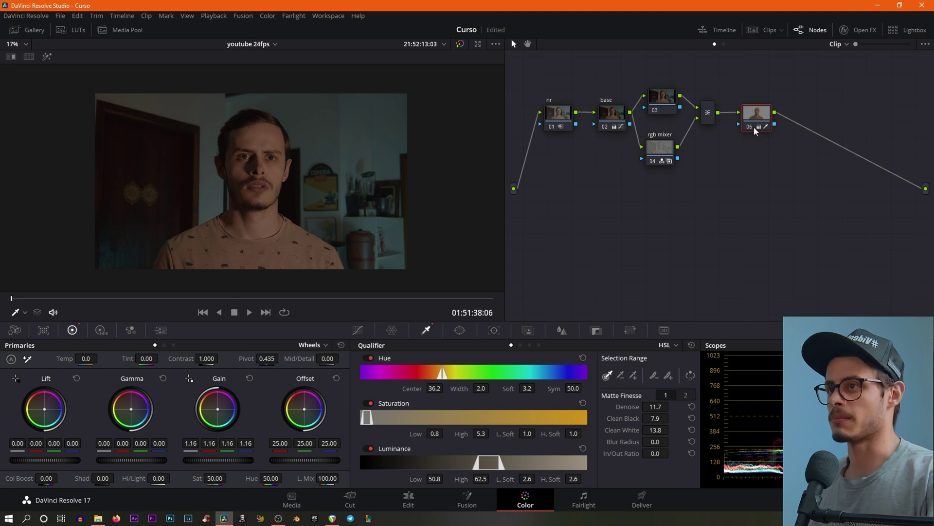
{"action": "left_click", "coordinate": [27, 57]}
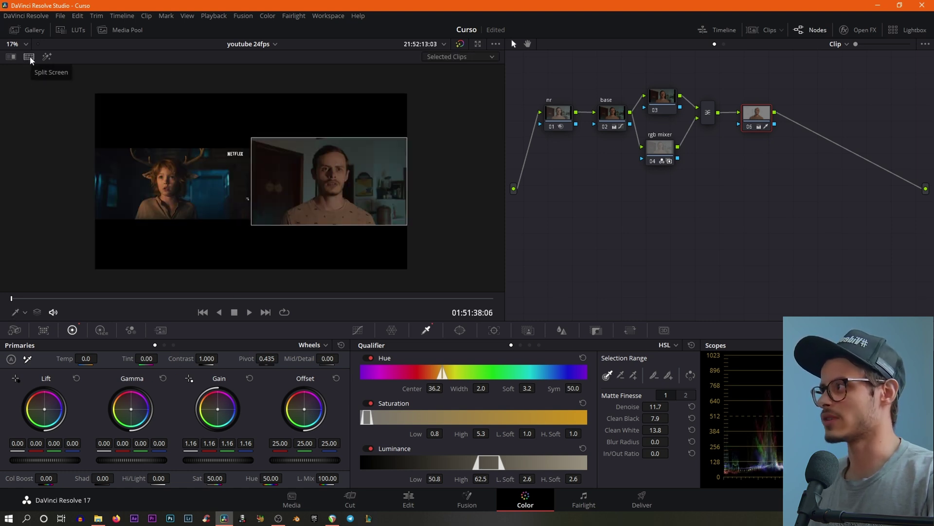
{"action": "scroll", "coordinate": [292, 221], "scroll_direction": "up", "scroll_amount": 1}
{"action": "scroll", "coordinate": [293, 226], "scroll_direction": "up", "scroll_amount": 1}
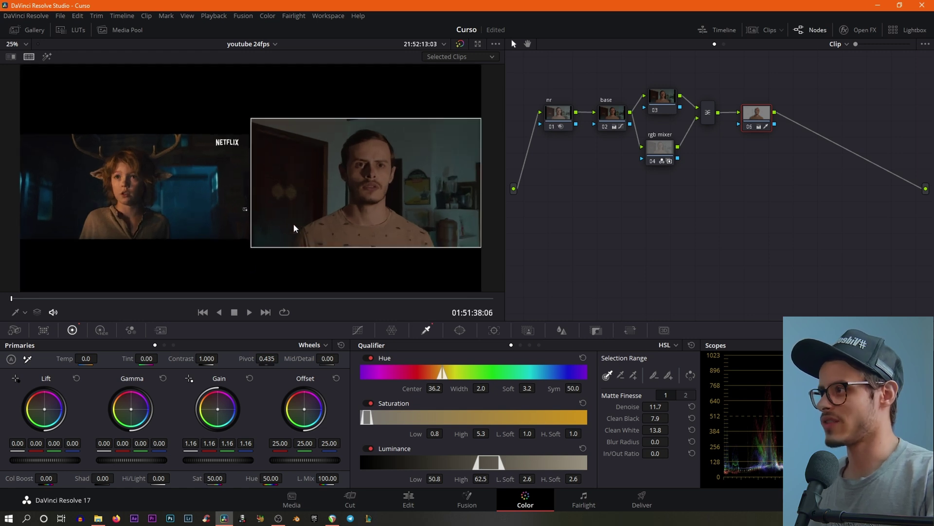
{"action": "scroll", "coordinate": [295, 228], "scroll_direction": "down", "scroll_amount": 1}
- Select the base node and set its saturation to 90.40
{"action": "left_click", "coordinate": [559, 116]}
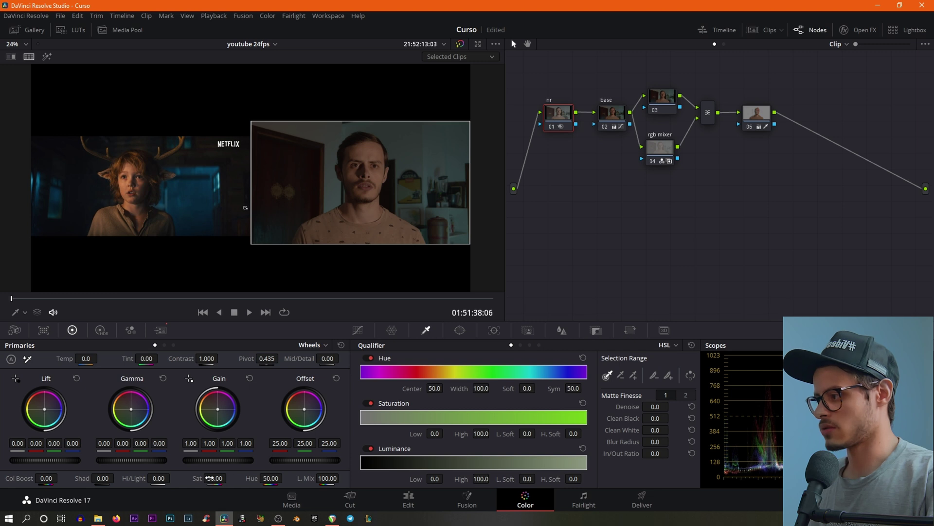
{"action": "left_click", "coordinate": [610, 115]}
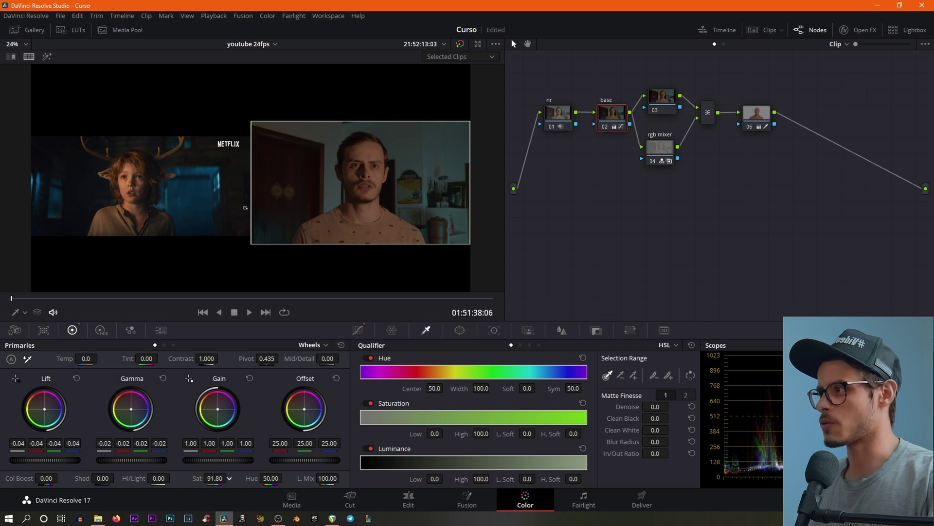
- On the skin node, warm the Offset to 25.40 red, 24.92 green and 23.88 blue, and set Tint to -12
{"action": "left_click", "coordinate": [756, 119]}
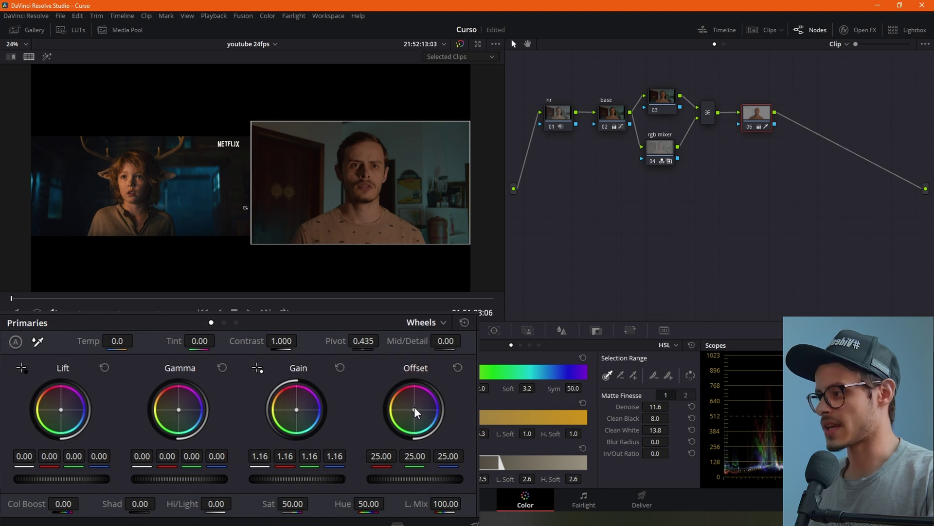
{"action": "left_click_drag", "start_coordinate": [414, 408], "coordinate": [412, 409]}
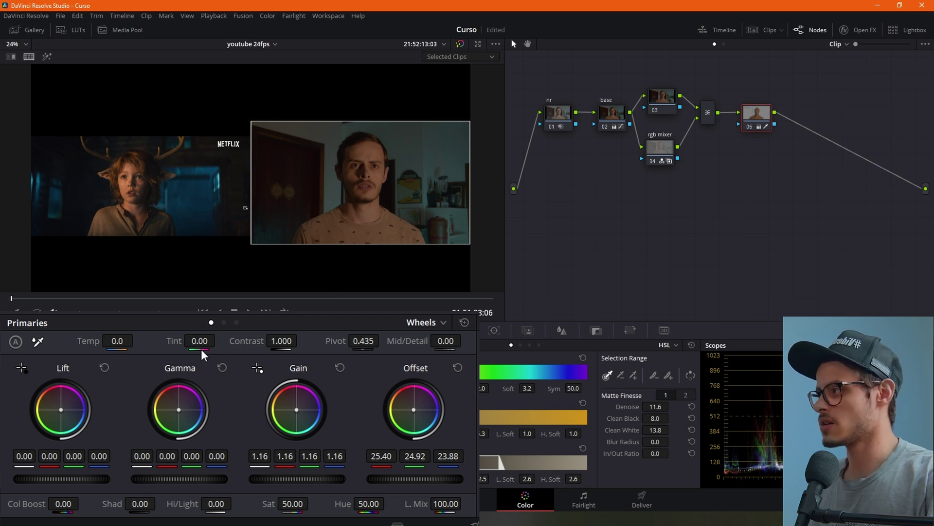
{"action": "scroll", "coordinate": [151, 193], "scroll_direction": "up", "scroll_amount": 2}
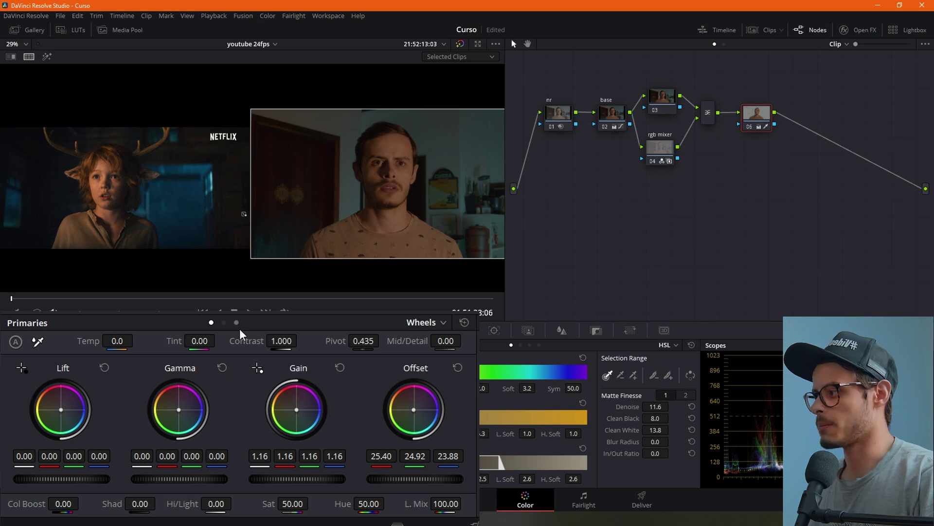
{"action": "left_click_drag", "start_coordinate": [200, 346], "coordinate": [180, 346]}
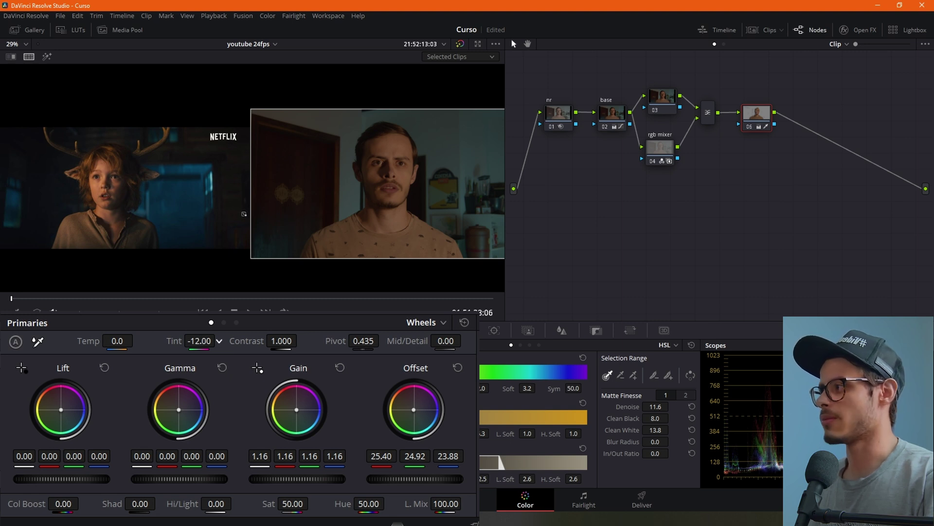
{"action": "scroll", "coordinate": [331, 205], "scroll_direction": "down", "scroll_amount": 4}
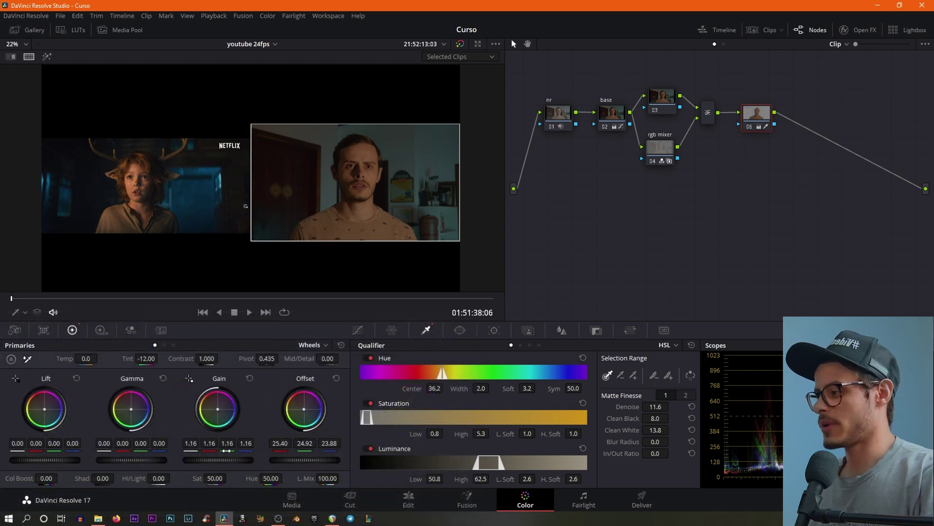
- Raise the skin node's Gain to 1.21 and its highlights to 9
{"action": "left_click_drag", "start_coordinate": [216, 461], "coordinate": [217, 461]}
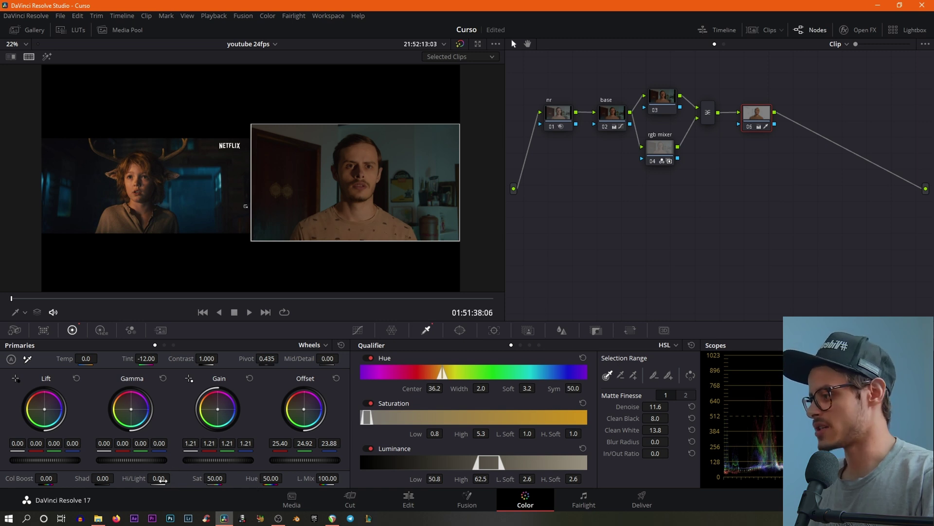
{"action": "left_click_drag", "start_coordinate": [158, 477], "coordinate": [156, 478]}
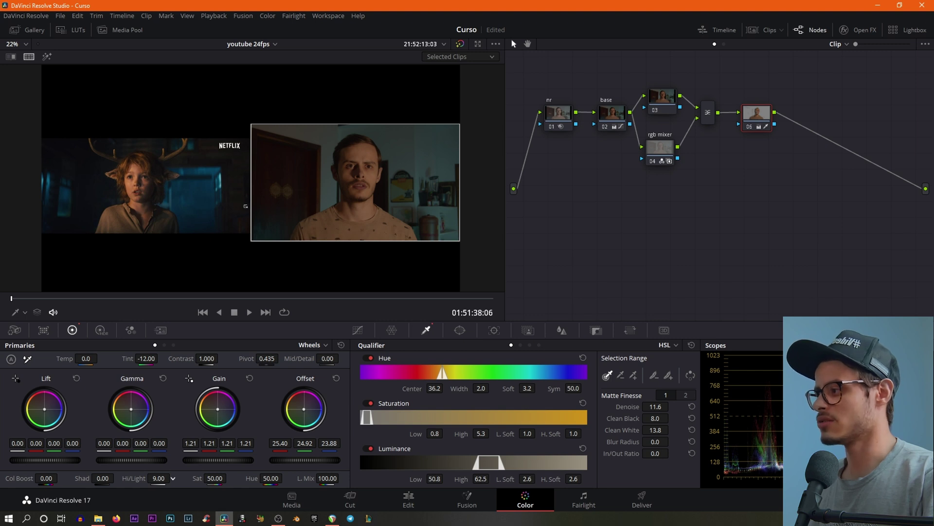
- Raise the highlights of the base node to 54
{"action": "left_click", "coordinate": [615, 111]}
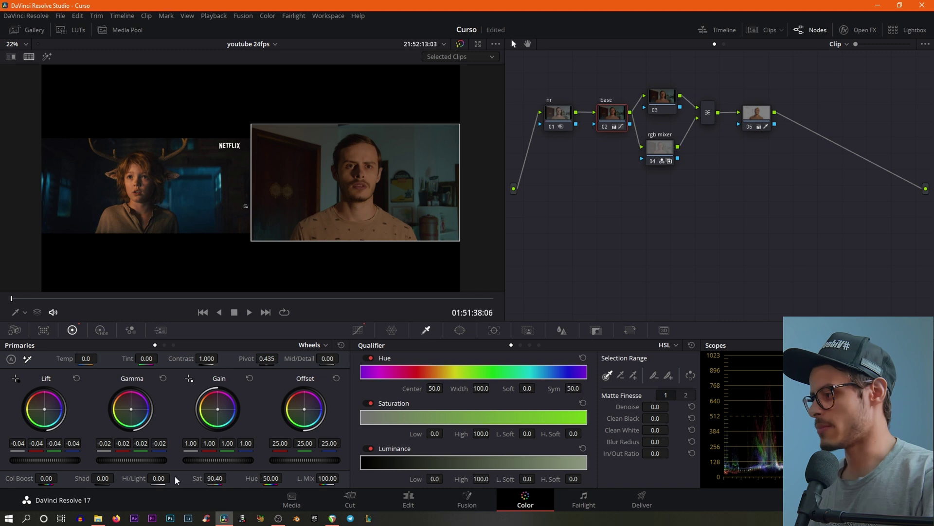
{"action": "mouse_move", "coordinate": [173, 478]}
{"action": "left_mouse_down"}
{"action": "mouse_move", "coordinate": [205, 478]}
{"action": "mouse_move", "coordinate": [174, 478]}
{"action": "left_mouse_up"}
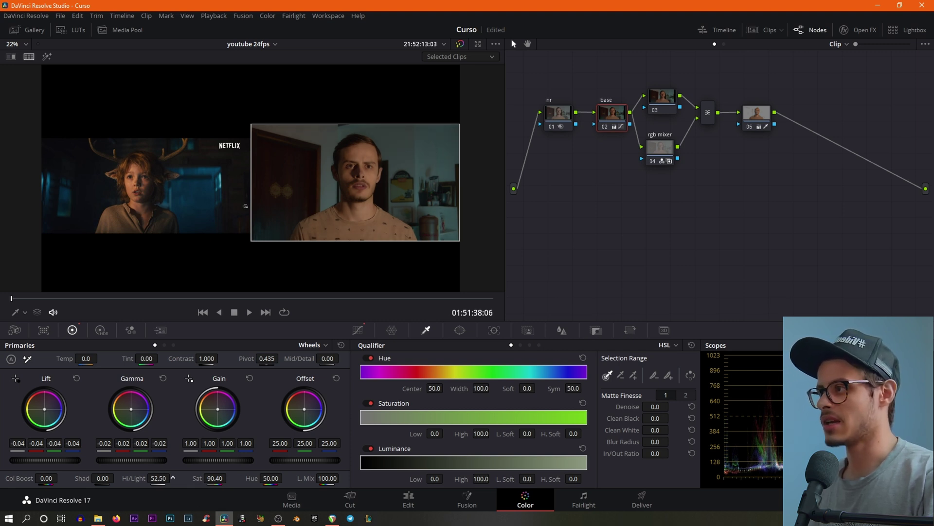
{"action": "left_click_drag", "start_coordinate": [155, 479], "coordinate": [155, 479]}
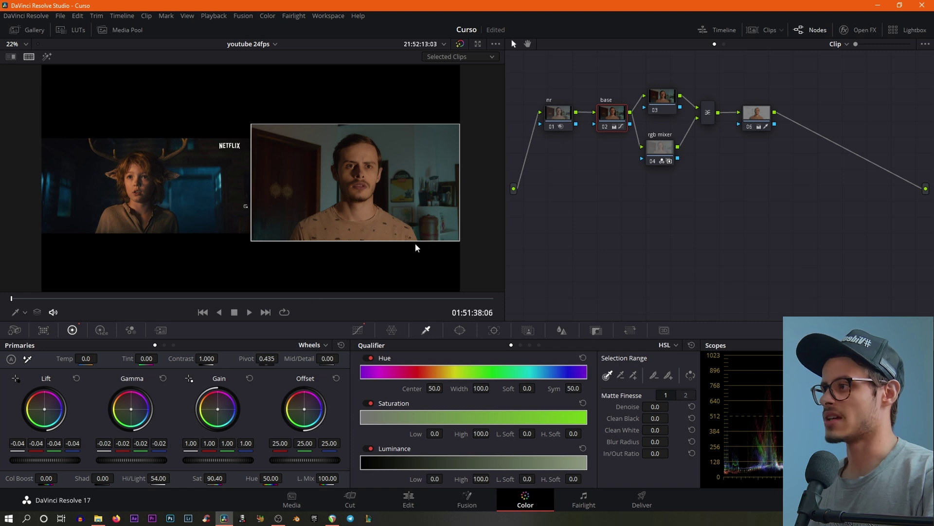
- Label the skin qualifier node "pele"
{"action": "left_click", "coordinate": [765, 118]}
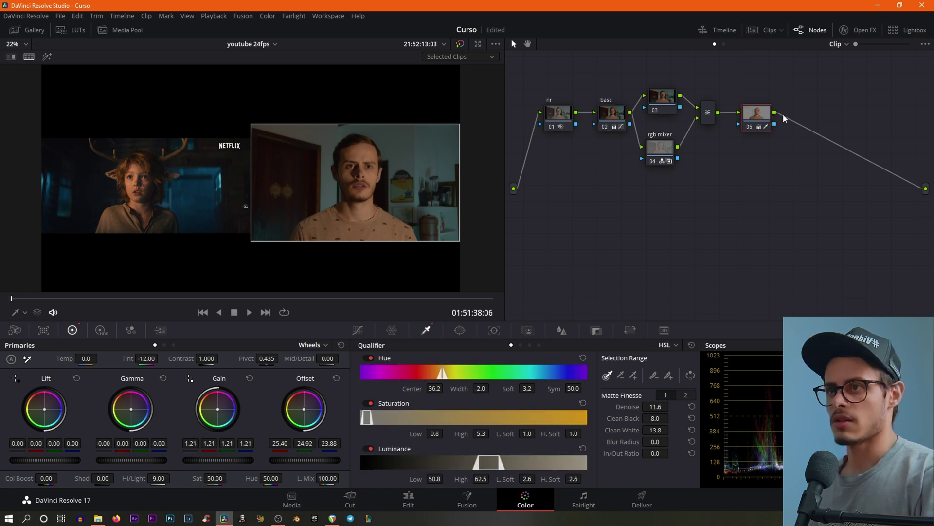
{"action": "right_click", "coordinate": [750, 115]}
{"action": "left_click", "coordinate": [767, 136]}
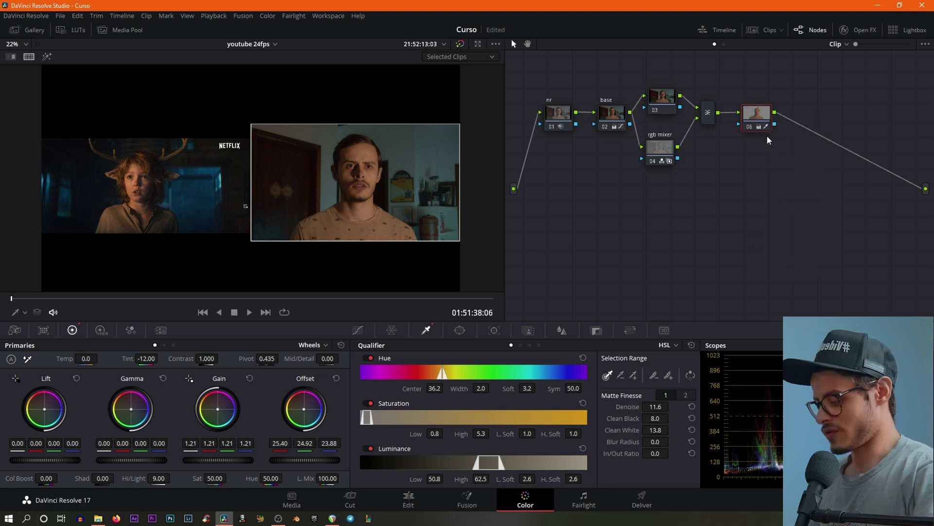
{"action": "type", "text": "pele"}
{"action": "key", "text": "Return"}
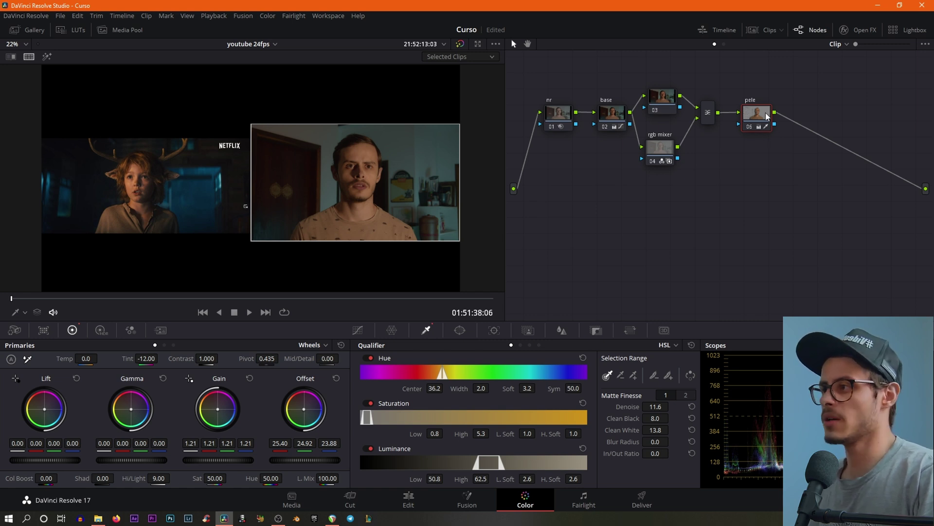
- Add a serial node after "pele", place it on a new row below the nr node, and label it "azul"
{"action": "mouse_move", "coordinate": [767, 116]}
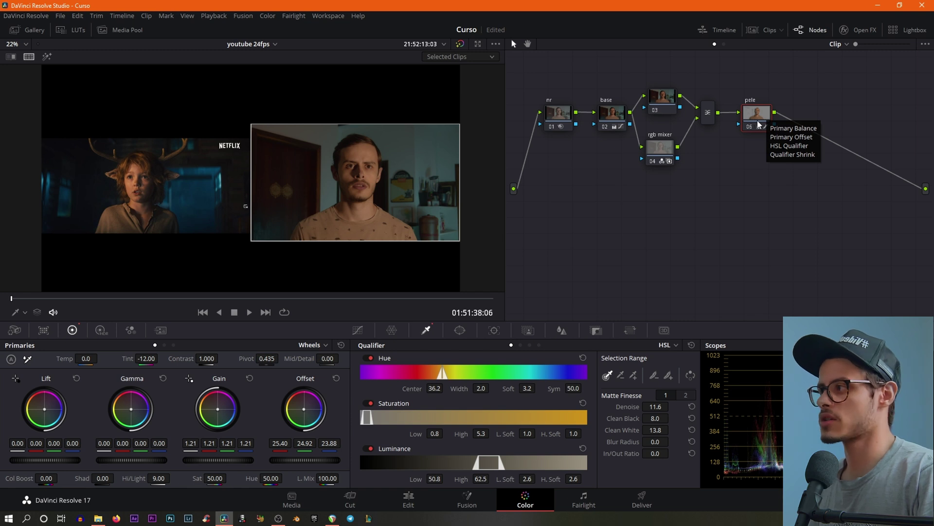
{"action": "key", "text": "alt+s"}
{"action": "left_click_drag", "start_coordinate": [804, 119], "coordinate": [560, 221]}
{"action": "right_click", "coordinate": [557, 217]}
{"action": "left_click", "coordinate": [582, 234]}
{"action": "type", "text": "az"}
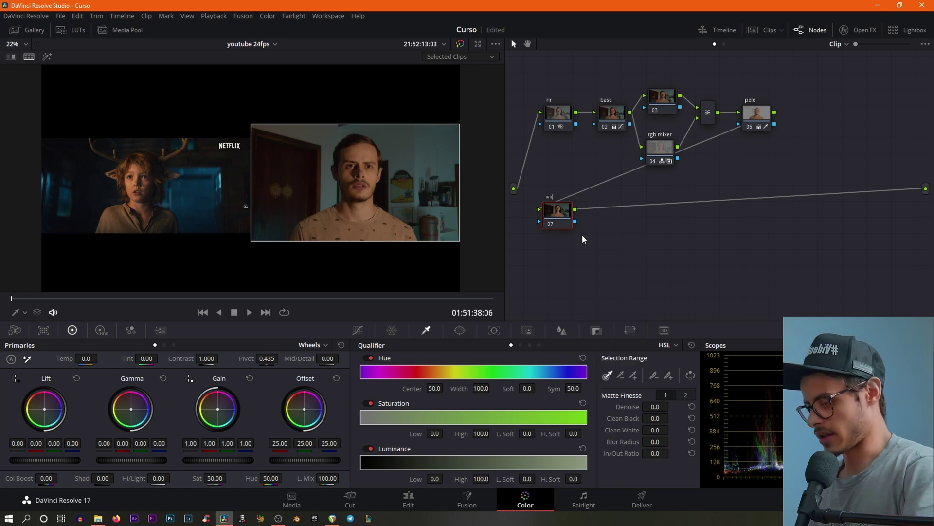
{"action": "type", "text": "ul"}
{"action": "key", "text": "Return"}
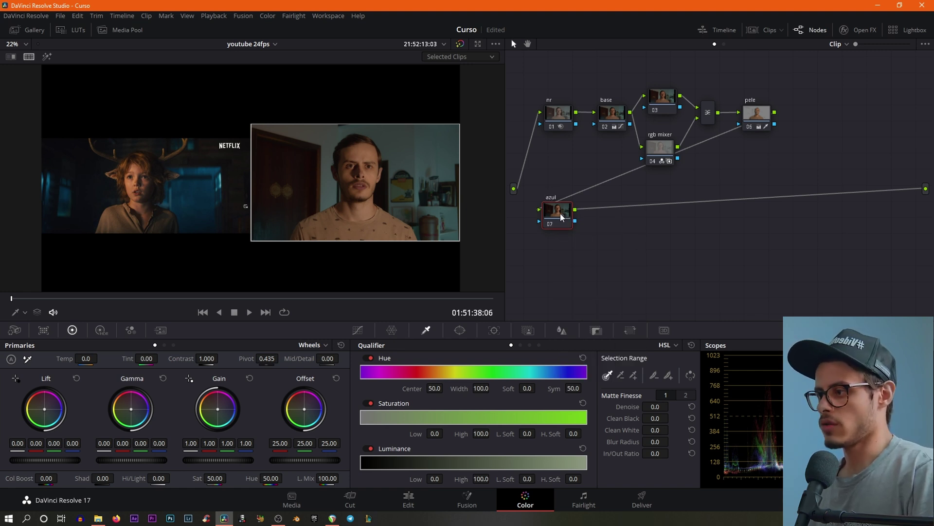
- On the Hue Vs Sat curve, anchor input hues 65.96 and 151.45 and raise the blues at 113.85 to saturation 1.48
{"action": "left_click", "coordinate": [359, 331]}
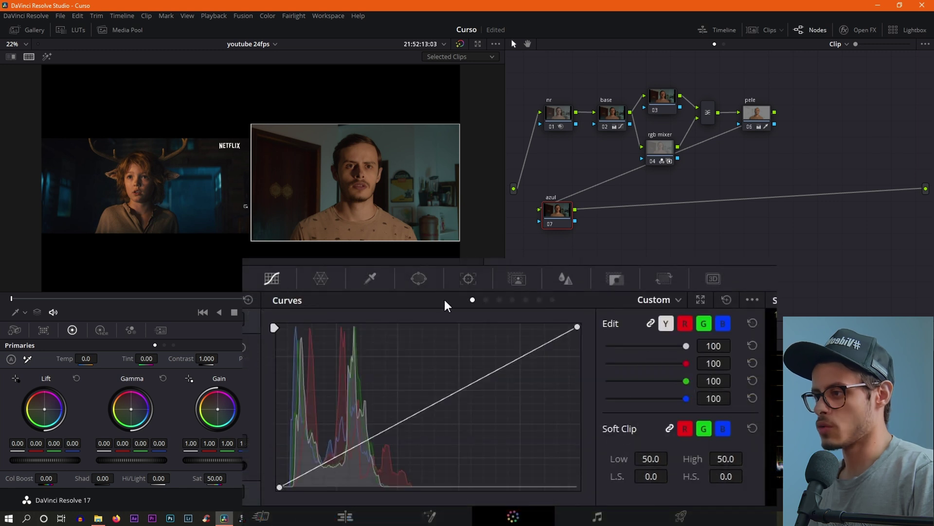
{"action": "left_click", "coordinate": [500, 299]}
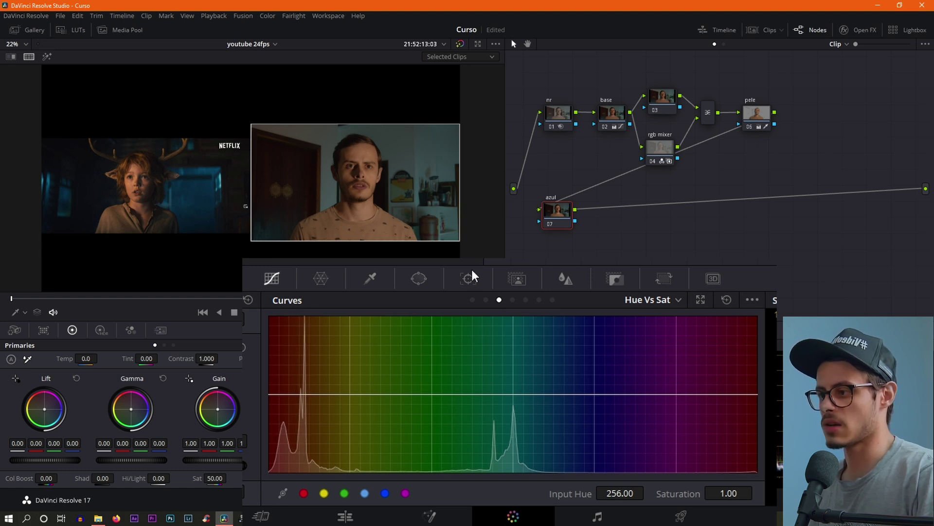
{"action": "left_click", "coordinate": [500, 394]}
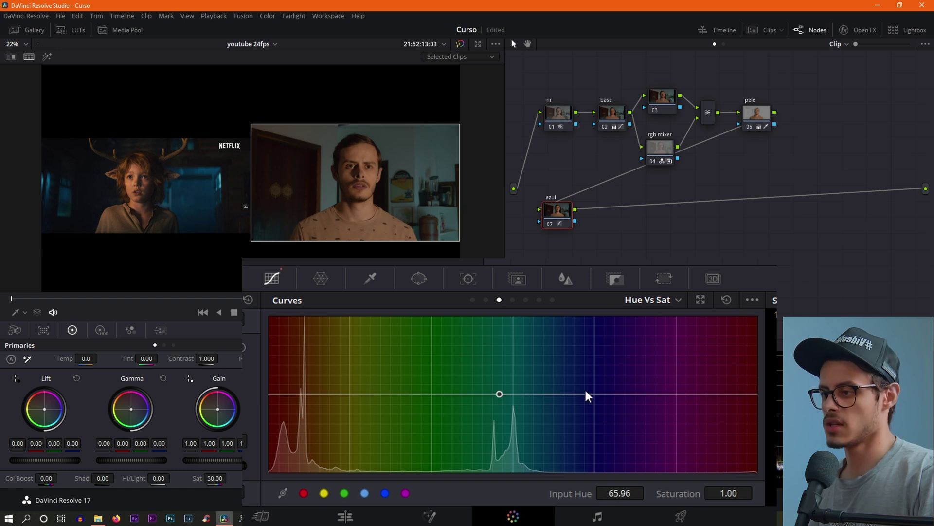
{"action": "left_click", "coordinate": [616, 392]}
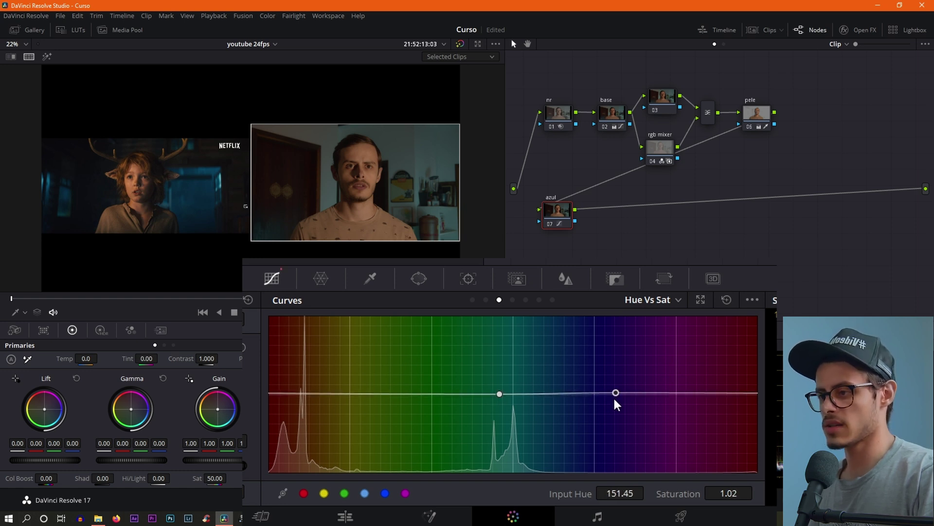
{"action": "left_click_drag", "start_coordinate": [615, 393], "coordinate": [615, 394]}
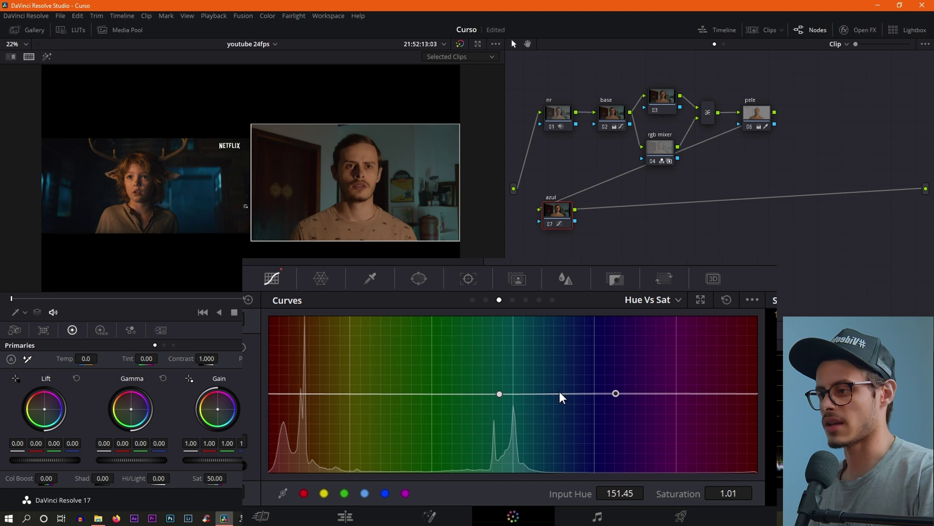
{"action": "left_click_drag", "start_coordinate": [554, 393], "coordinate": [565, 357]}
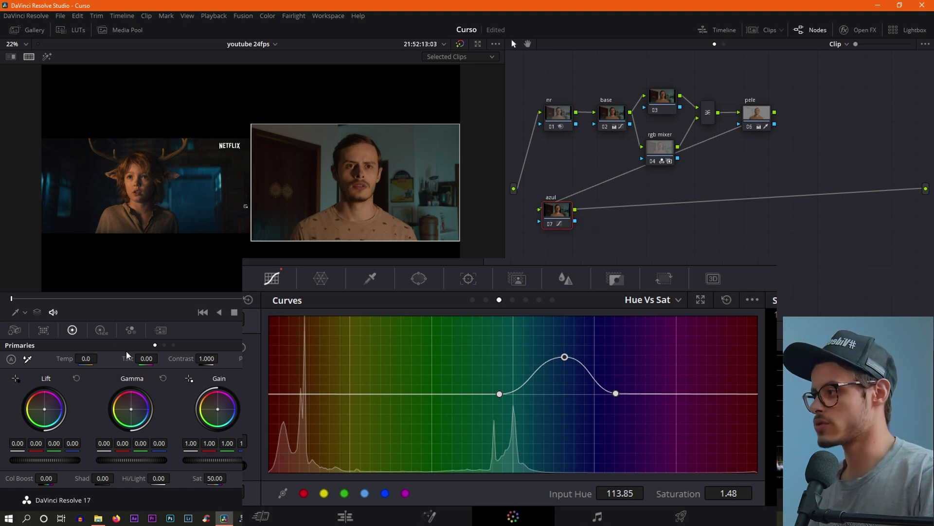
- Turn on the highlight view and sample the teal background wall with the HSL qualifier on the azul node
{"action": "left_click", "coordinate": [371, 279]}
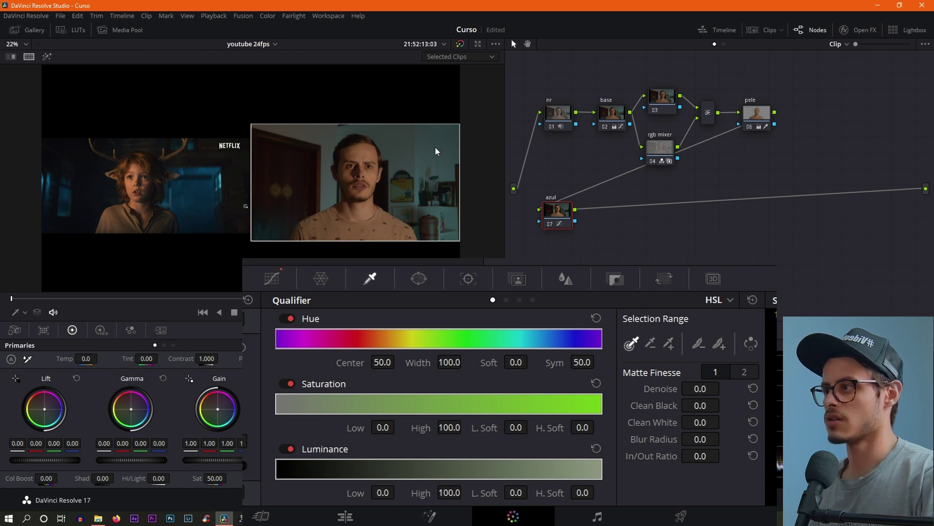
{"action": "left_click", "coordinate": [47, 56]}
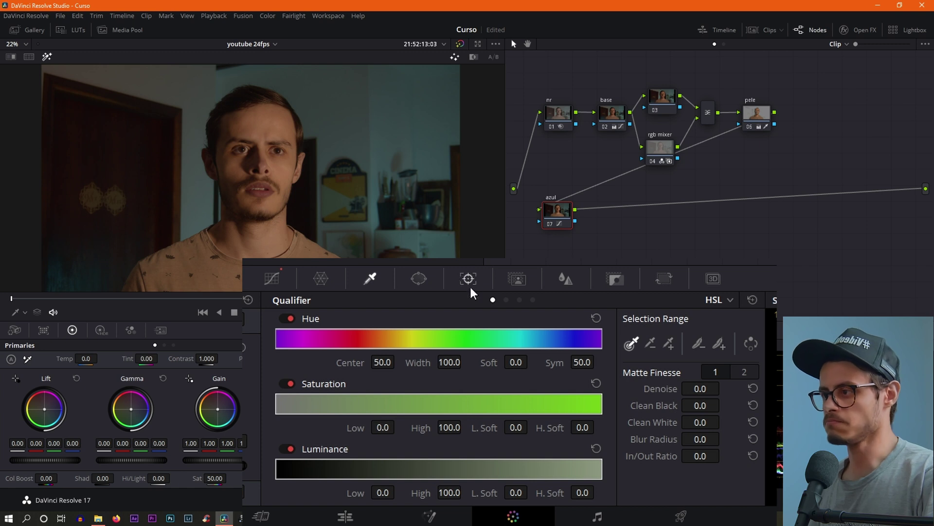
{"action": "left_click", "coordinate": [277, 275]}
{"action": "left_click", "coordinate": [384, 285]}
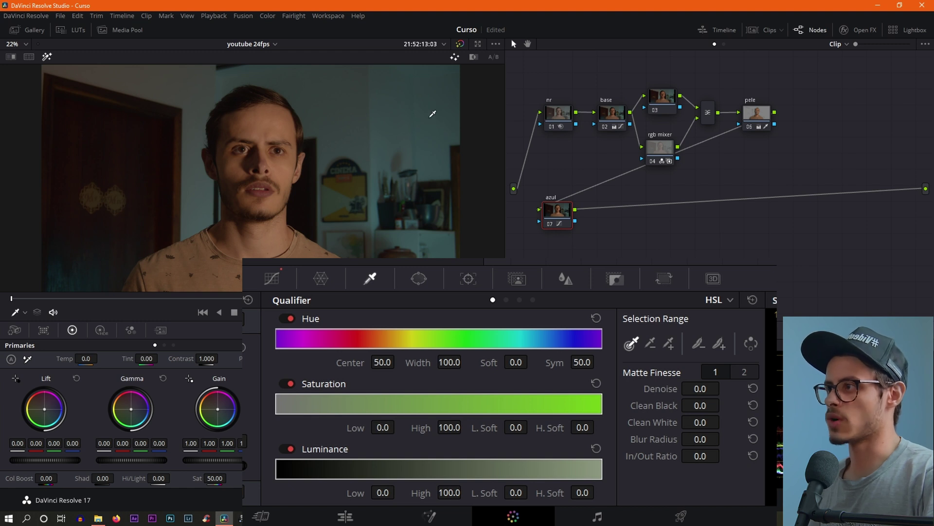
{"action": "left_click", "coordinate": [434, 110]}
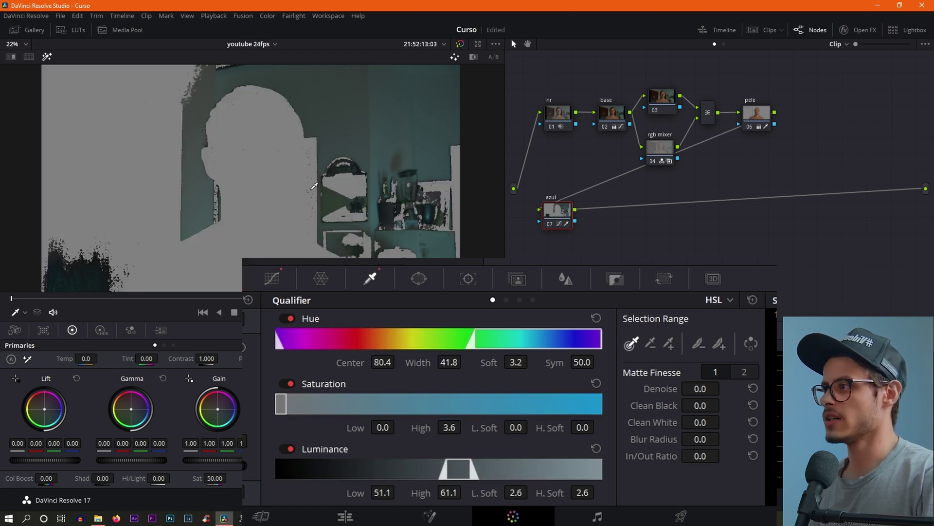
- Refine the wall matte with Denoise 7.7, Clean Black 20.5, Clean White 28.1 and Blur Radius 27.2, and turn off the highlight view
{"action": "left_click_drag", "start_coordinate": [708, 387], "coordinate": [725, 421]}
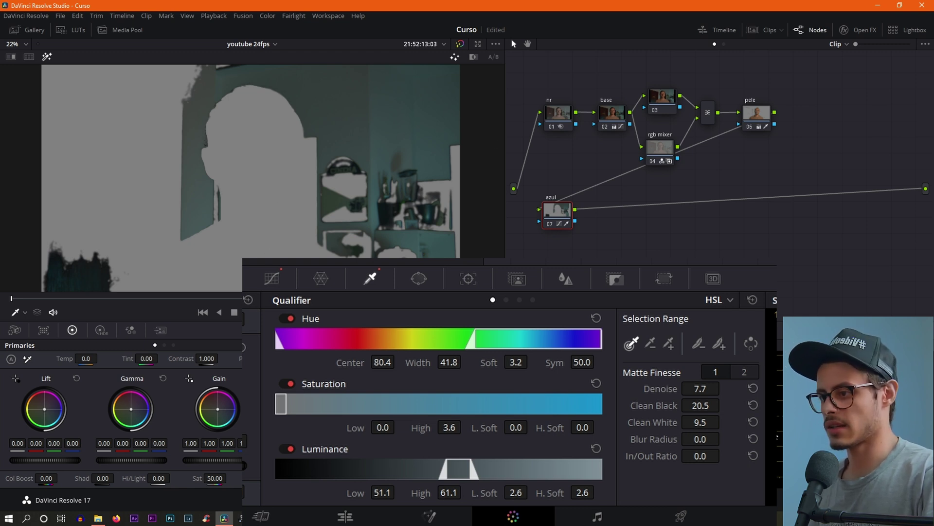
{"action": "left_click_drag", "start_coordinate": [701, 439], "coordinate": [719, 422]}
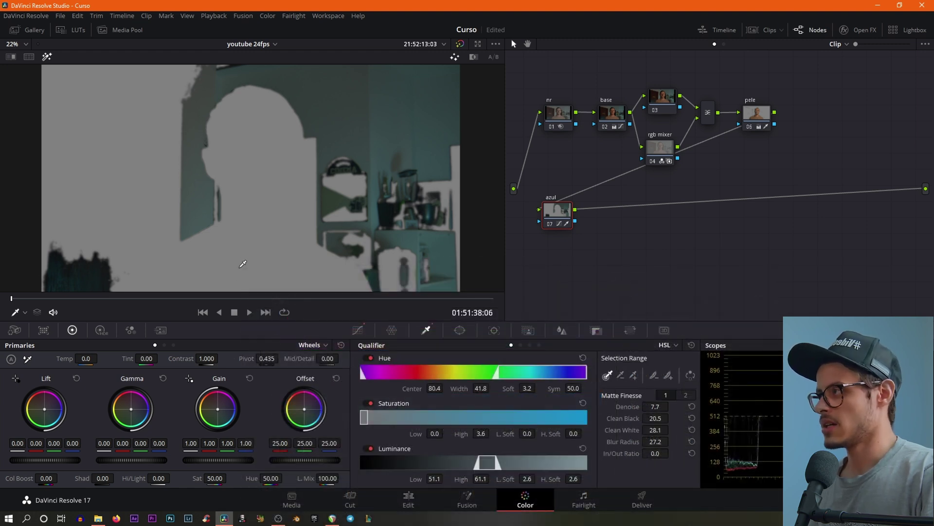
{"action": "left_click", "coordinate": [47, 57]}
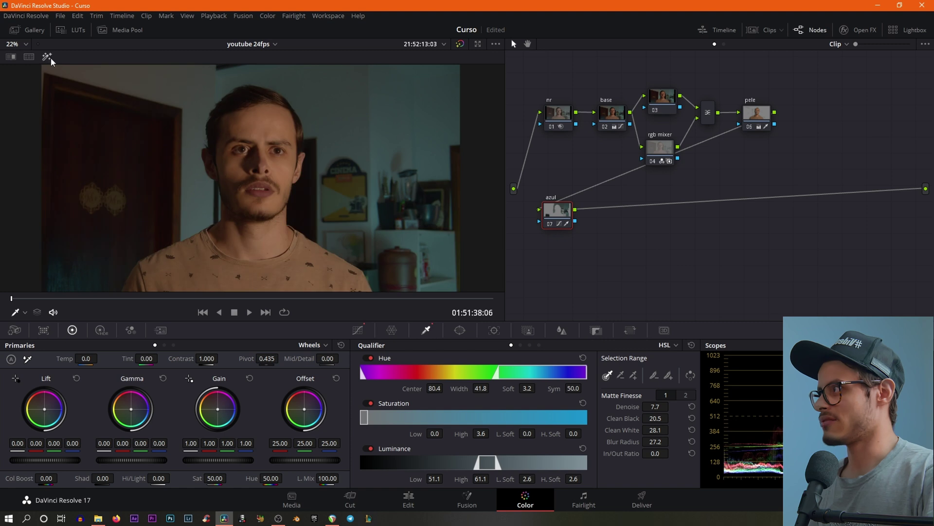
- In the side-by-side view with the Netflix still, set the azul node's saturation to 60.60 and temperature to -510
{"action": "left_click", "coordinate": [29, 57]}
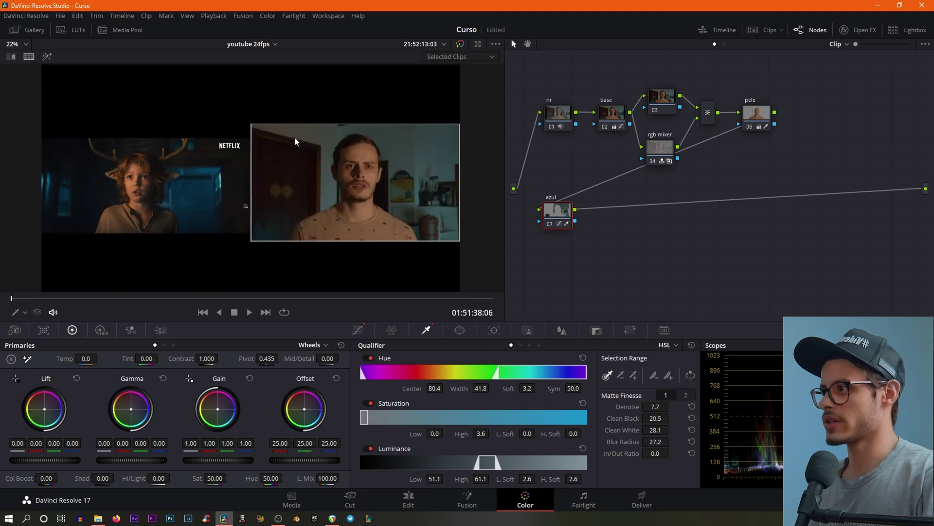
{"action": "left_click_drag", "start_coordinate": [270, 499], "coordinate": [299, 492]}
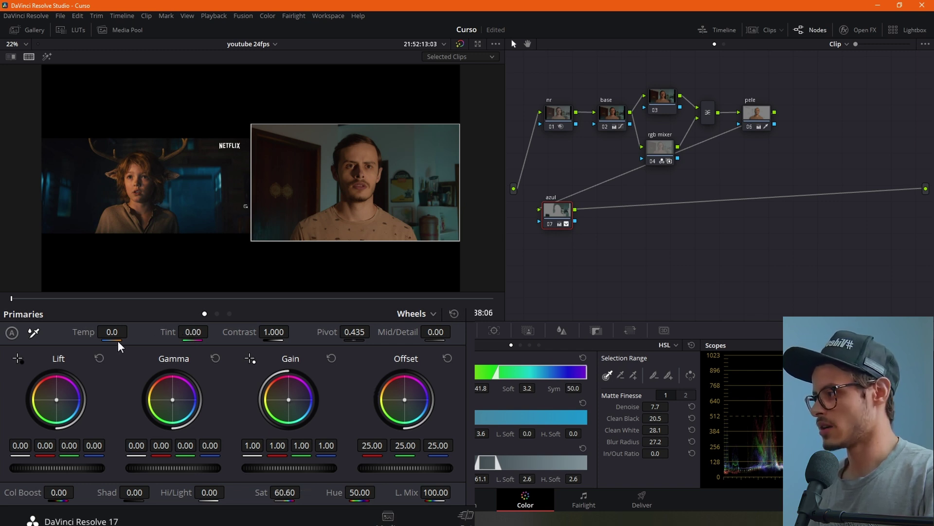
{"action": "left_click_drag", "start_coordinate": [112, 332], "coordinate": [92, 332]}
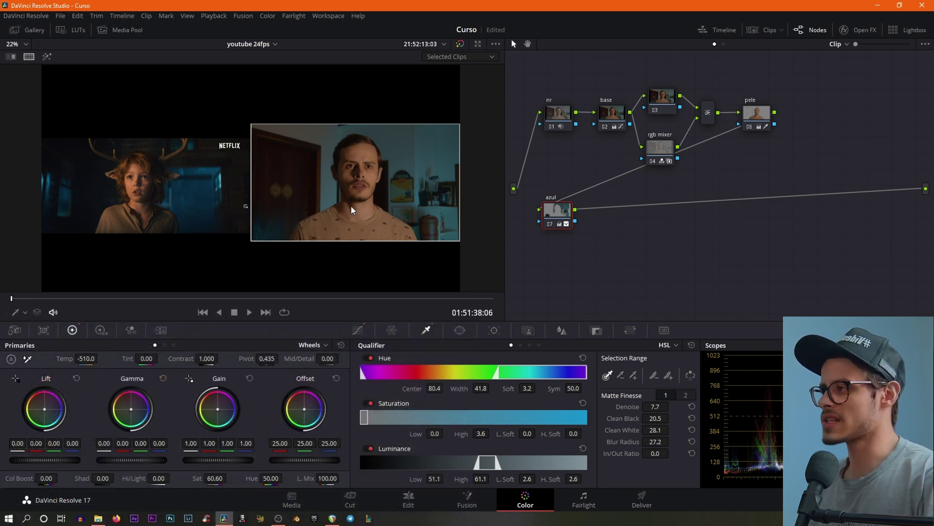
{"action": "scroll", "coordinate": [350, 179], "scroll_direction": "up", "scroll_amount": 2}
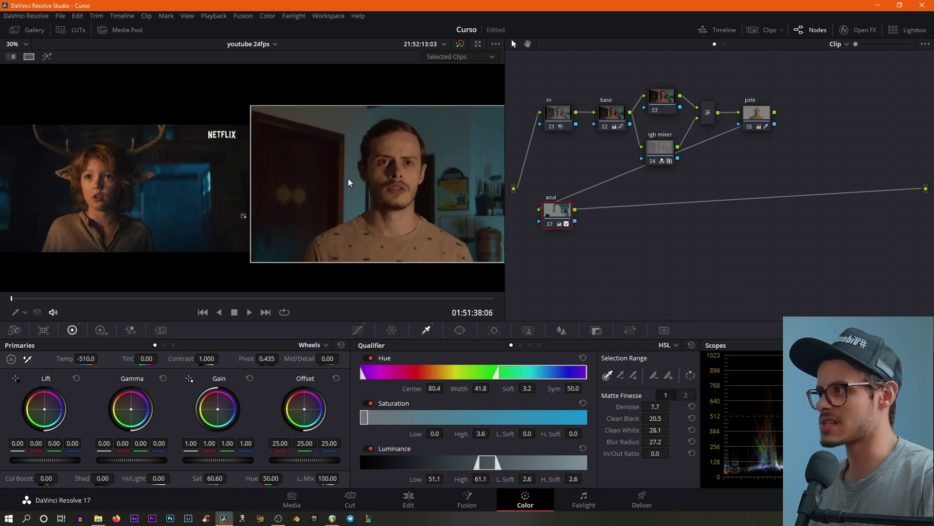
{"action": "scroll", "coordinate": [348, 180], "scroll_direction": "down", "scroll_amount": 1}
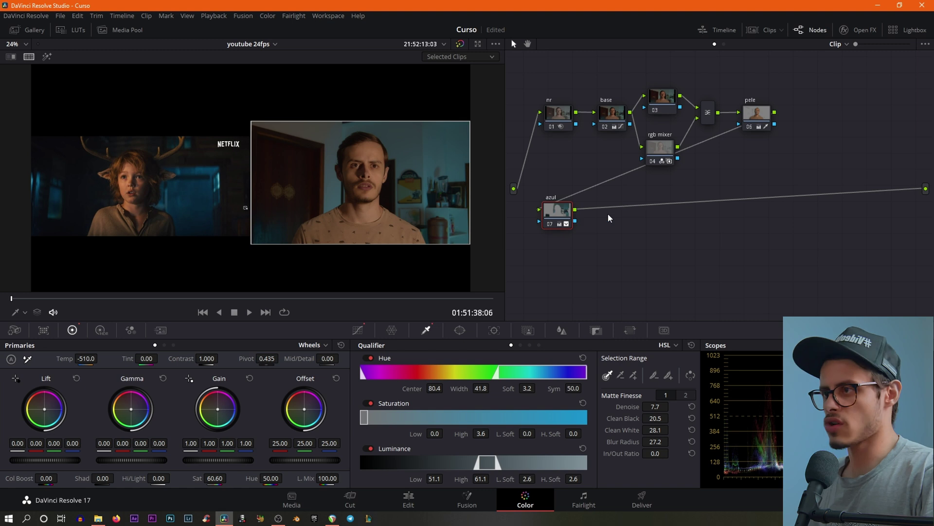
- Add a serial node after azul and label it "glow"
{"action": "key", "text": "alt+s"}
{"action": "right_click", "coordinate": [621, 213]}
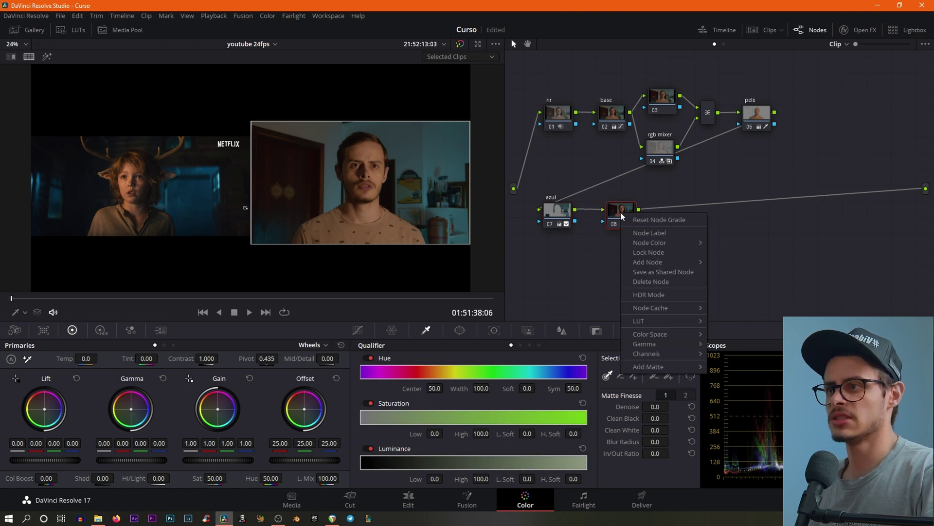
{"action": "left_click", "coordinate": [647, 234]}
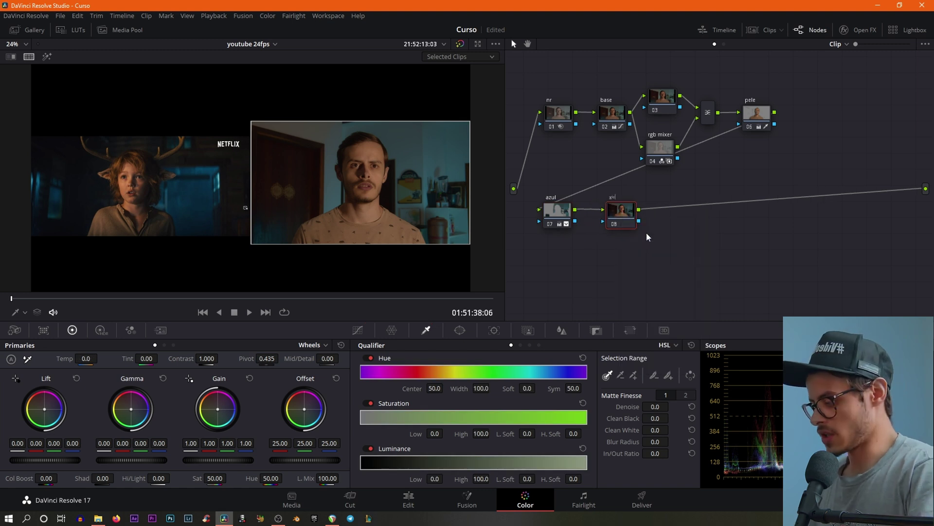
{"action": "type", "text": "glow"}
{"action": "key", "text": "Return"}
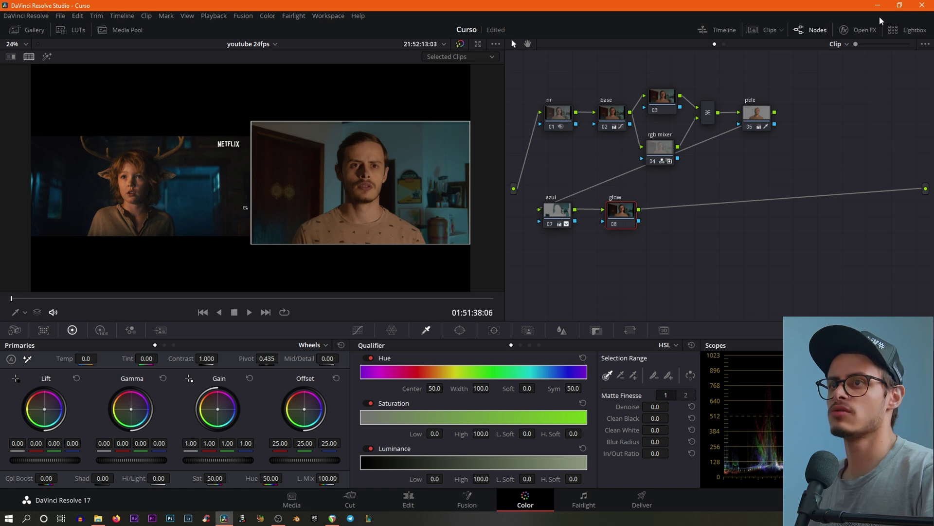
- Search the Open FX library for "glow" and apply the Glow effect to the glow node
{"action": "left_click", "coordinate": [860, 30]}
{"action": "left_click", "coordinate": [908, 44]}
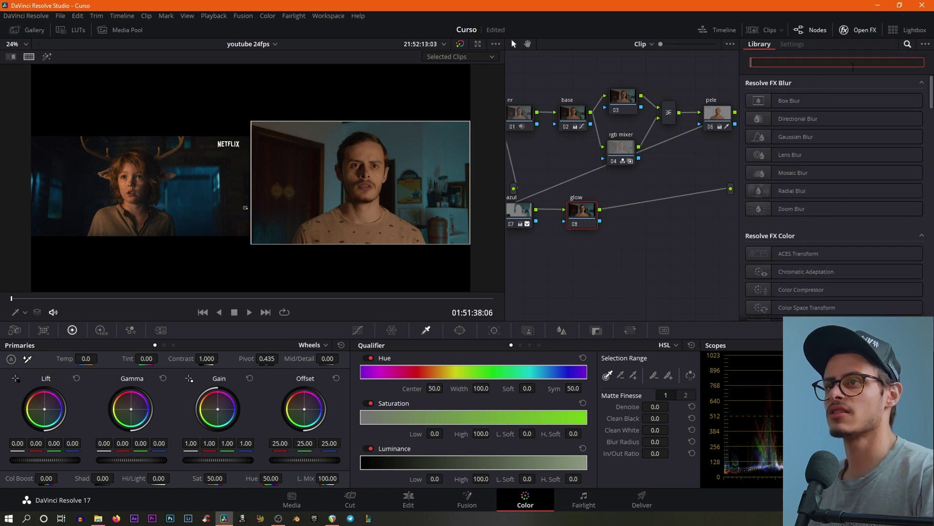
{"action": "type", "text": "glow"}
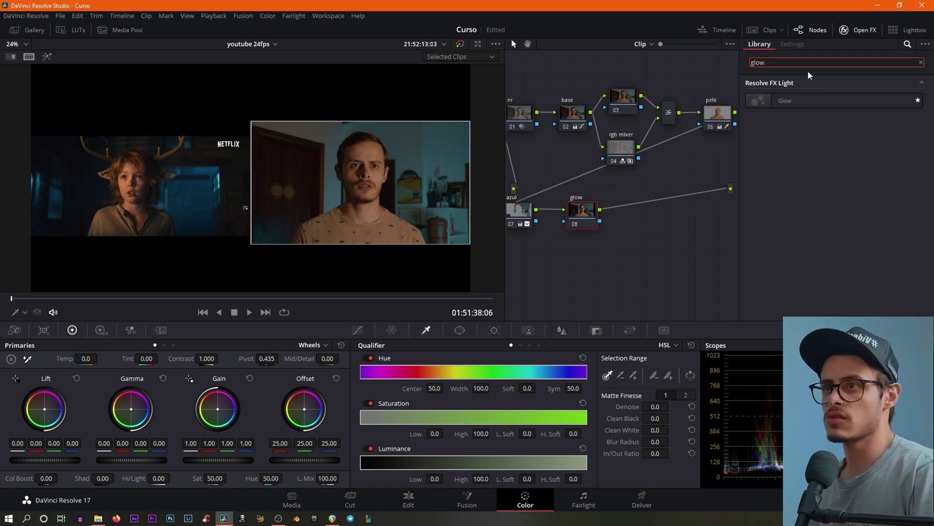
{"action": "left_click_drag", "start_coordinate": [806, 96], "coordinate": [582, 210]}
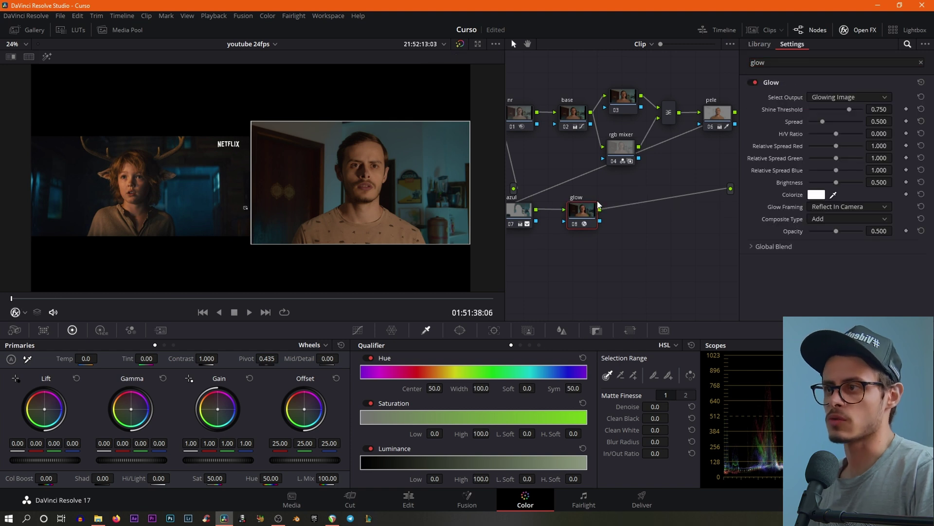
- Restore the side-by-side view with the Netflix still and set the Glow's Shine Threshold to 0.514 and Spread to 0.220
{"action": "scroll", "coordinate": [396, 194], "scroll_direction": "down", "scroll_amount": 2}
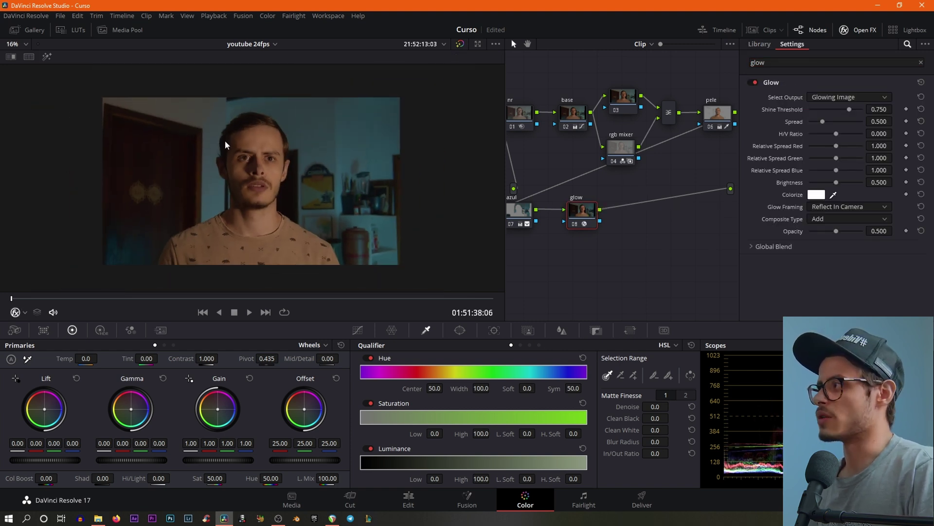
{"action": "left_click", "coordinate": [29, 57]}
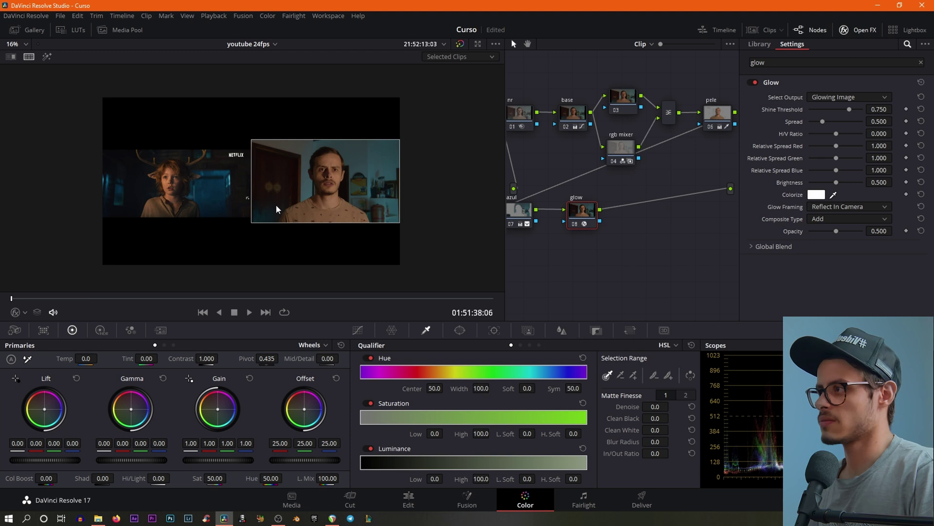
{"action": "scroll", "coordinate": [279, 212], "scroll_direction": "up", "scroll_amount": 2}
{"action": "scroll", "coordinate": [283, 218], "scroll_direction": "up", "scroll_amount": 1}
{"action": "left_click_drag", "start_coordinate": [851, 107], "coordinate": [801, 94]}
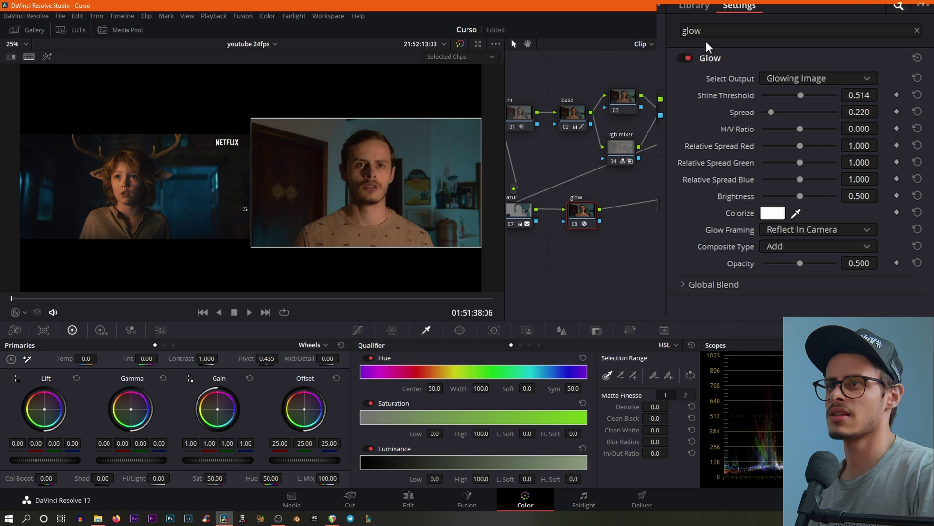
- Switch the Glow effect off and on twice to compare the image, and close the effects library
{"action": "left_click", "coordinate": [688, 59]}
{"action": "left_click", "coordinate": [688, 60]}
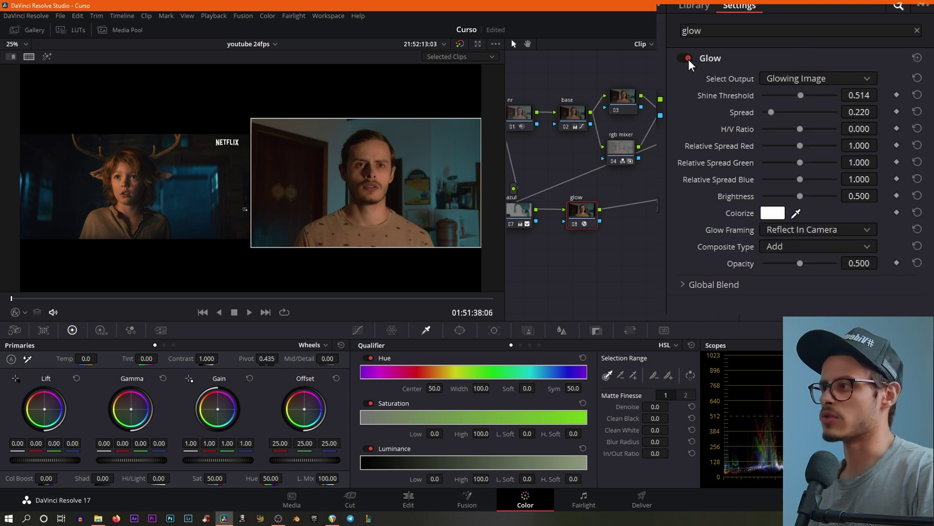
{"action": "left_click", "coordinate": [688, 60]}
{"action": "left_click", "coordinate": [688, 59]}
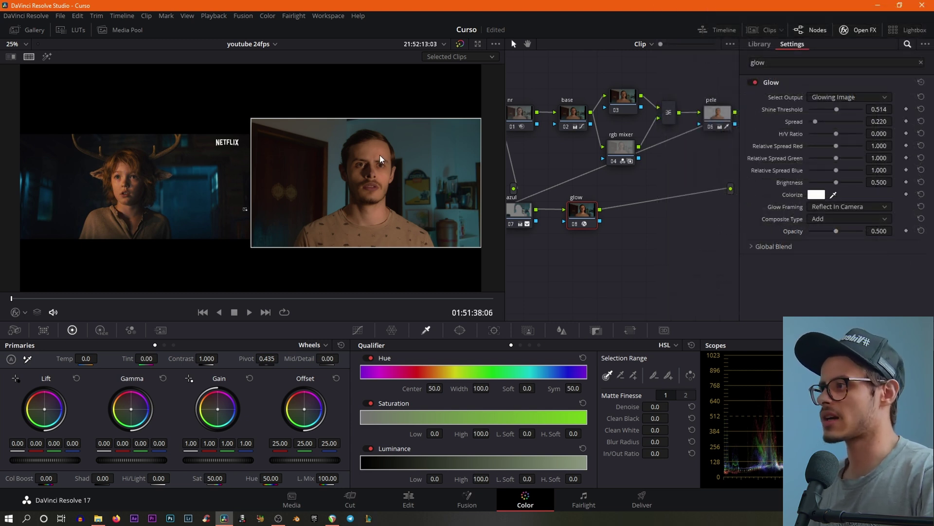
{"action": "left_click", "coordinate": [854, 31]}
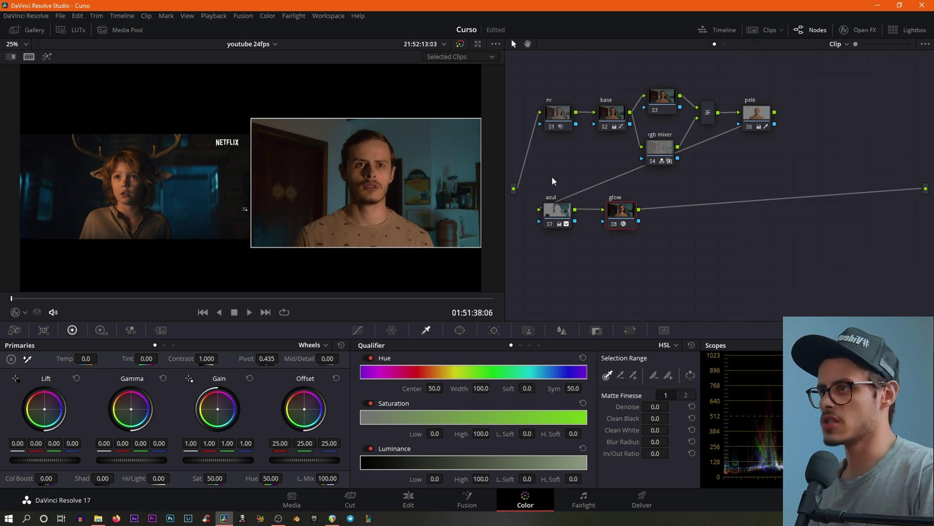
- On the pele node, set Tint to -10 and shift the Offset wheel to red 25.18, green 25.06, blue 22.21
{"action": "left_click", "coordinate": [747, 115]}
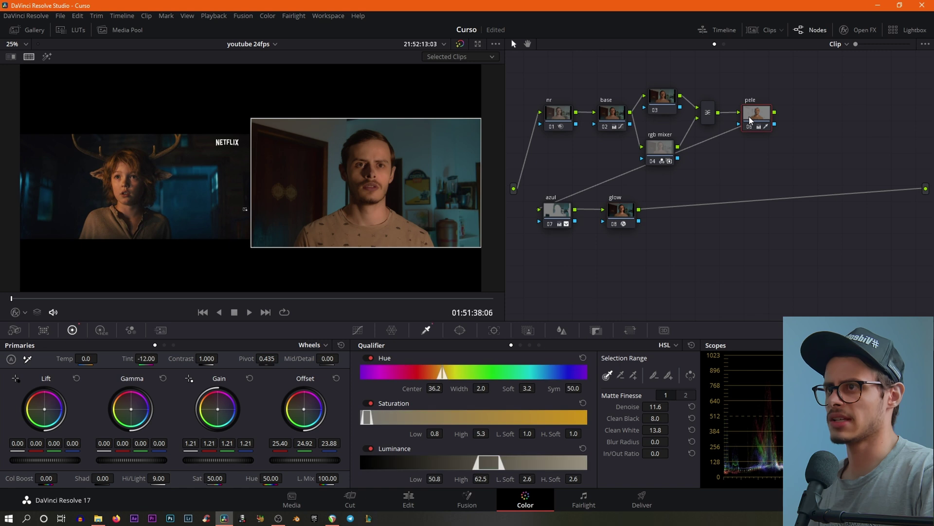
{"action": "left_click_drag", "start_coordinate": [149, 357], "coordinate": [141, 358]}
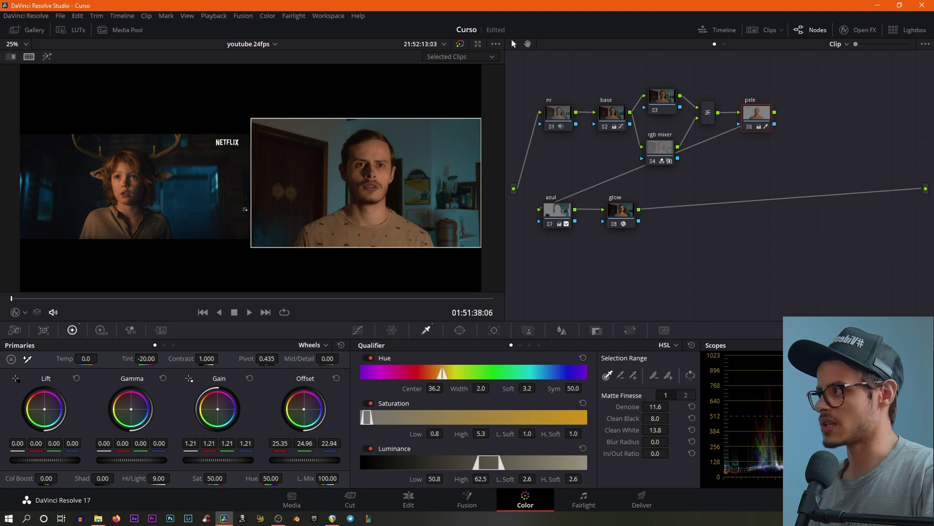
{"action": "left_click_drag", "start_coordinate": [304, 409], "coordinate": [301, 410]}
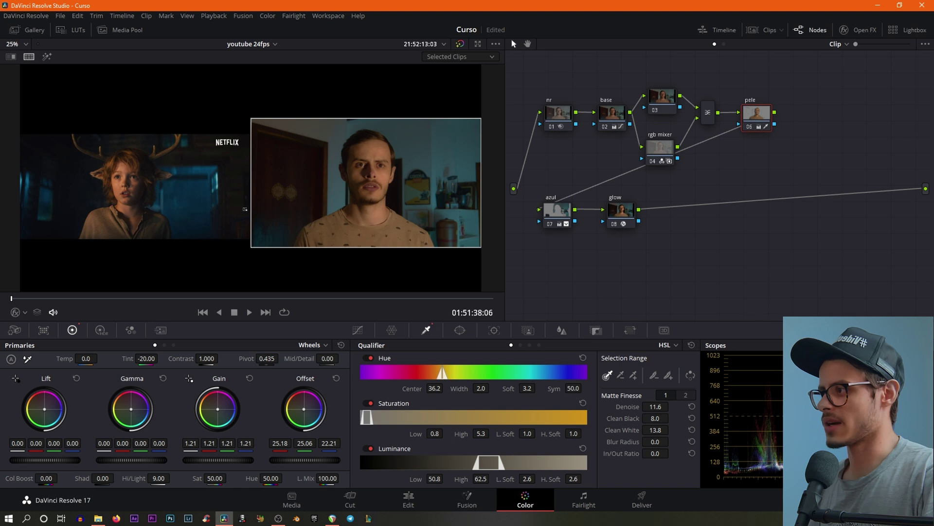
{"action": "left_click_drag", "start_coordinate": [146, 359], "coordinate": [160, 359]}
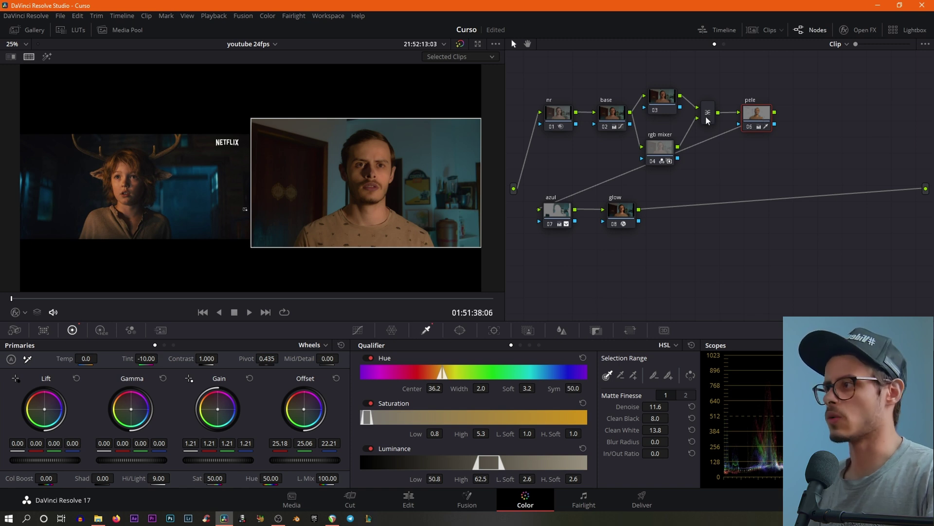
- Turn on the highlight view for the pele node and add the lips to its HSL qualifier selection
{"action": "left_click", "coordinate": [47, 56]}
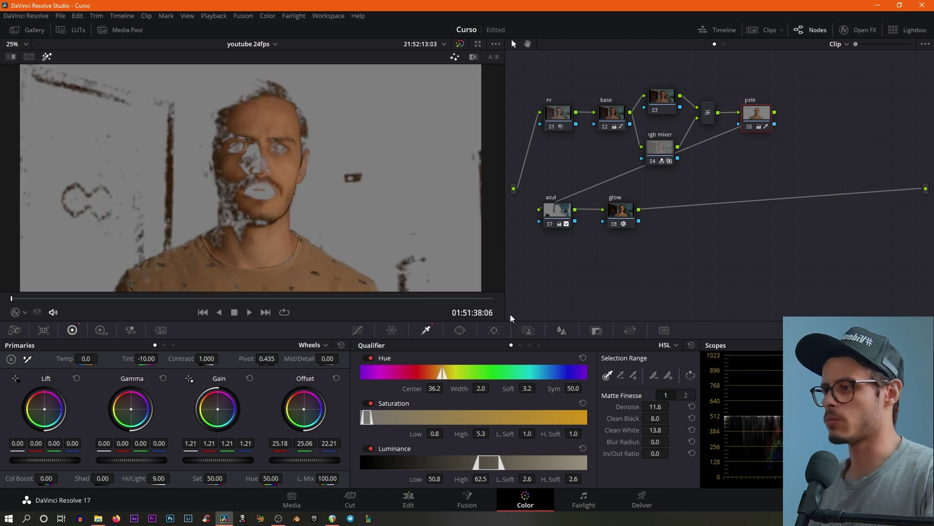
{"action": "left_click", "coordinate": [634, 375]}
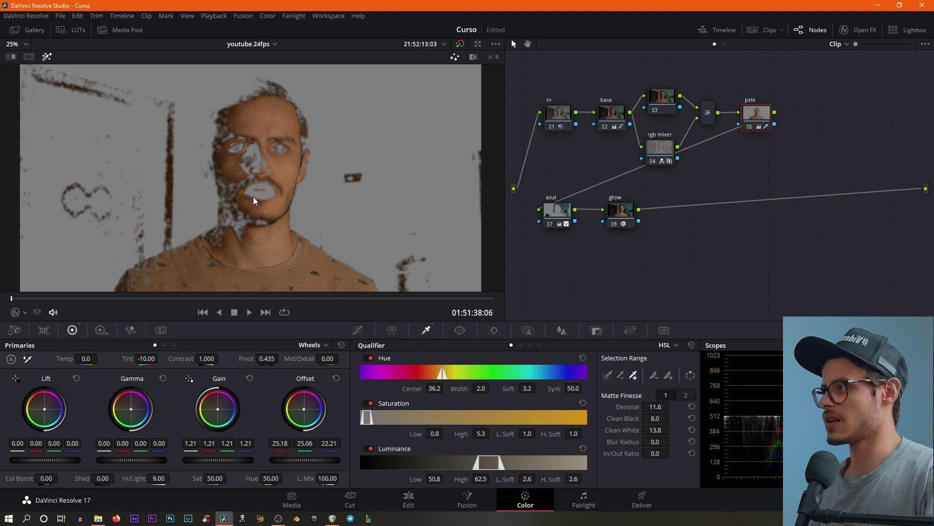
{"action": "left_click", "coordinate": [358, 330]}
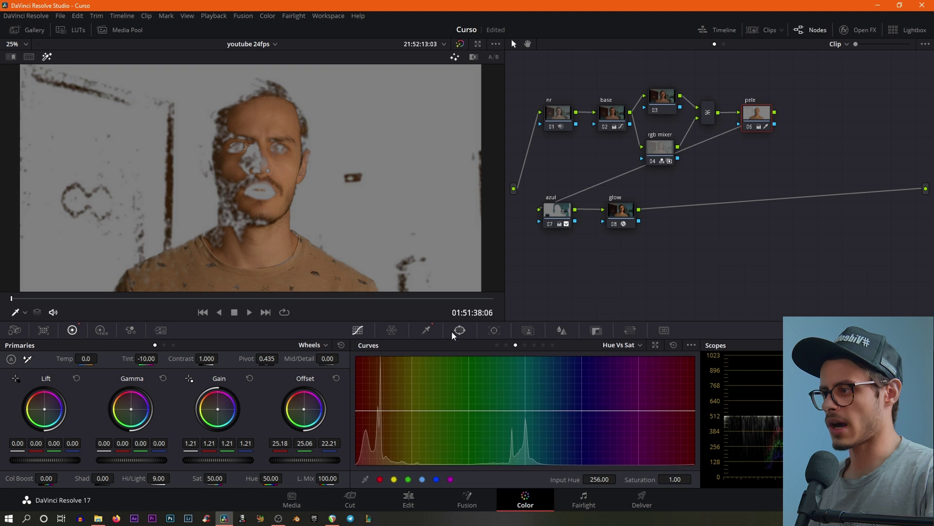
{"action": "left_click", "coordinate": [426, 331]}
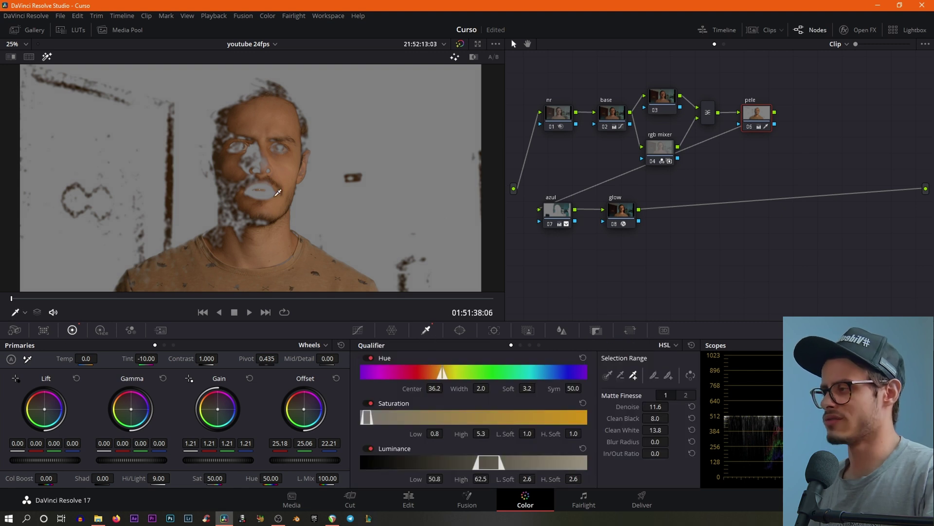
{"action": "left_click", "coordinate": [634, 376]}
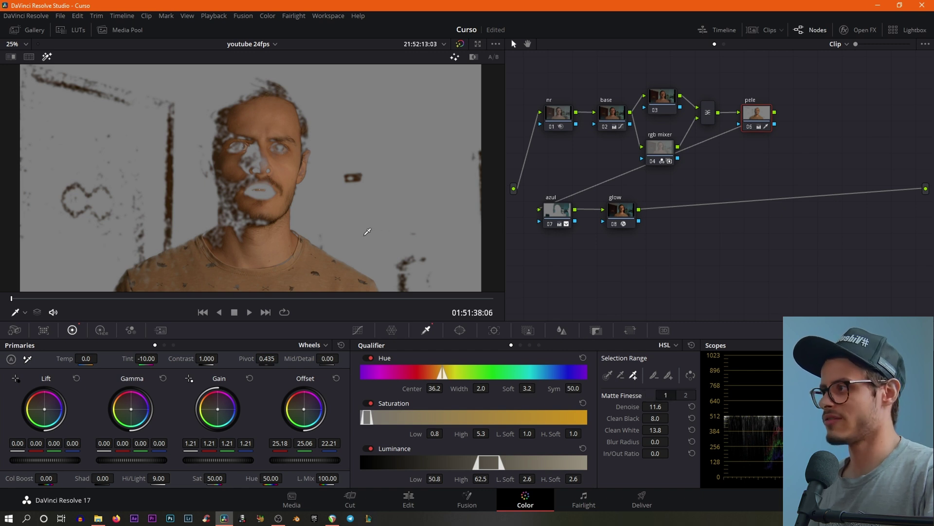
{"action": "left_click", "coordinate": [263, 191]}
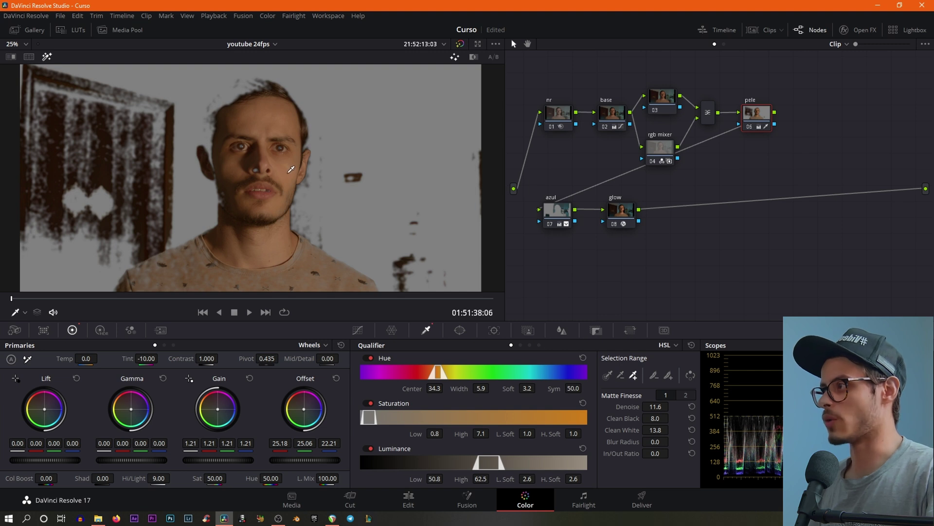
- Turn off the highlight view and compare the clip side by side with the Netflix still
{"action": "scroll", "coordinate": [291, 169], "scroll_direction": "down", "scroll_amount": 2}
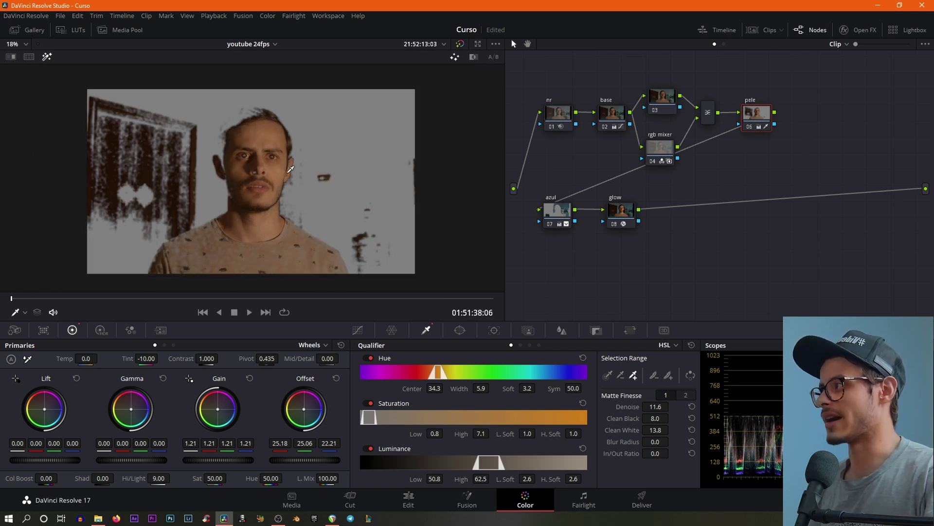
{"action": "left_click", "coordinate": [47, 57]}
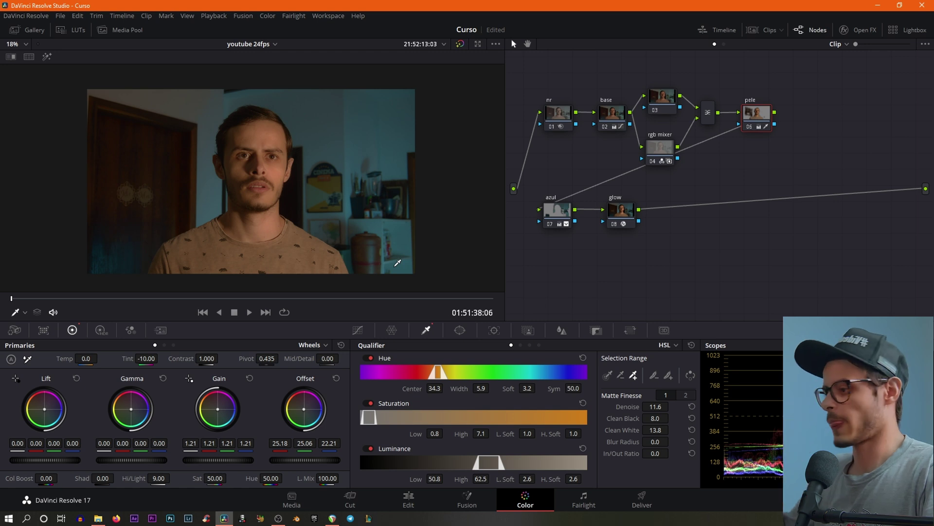
{"action": "scroll", "coordinate": [325, 203], "scroll_direction": "down", "scroll_amount": 1}
{"action": "left_click", "coordinate": [29, 57]}
{"action": "scroll", "coordinate": [347, 172], "scroll_direction": "up", "scroll_amount": 3}
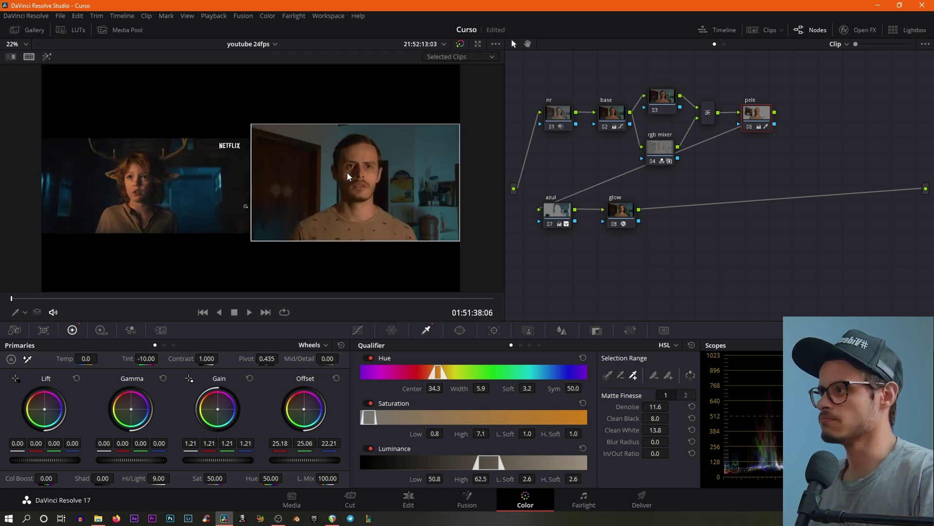
{"action": "scroll", "coordinate": [348, 176], "scroll_direction": "up", "scroll_amount": 1}
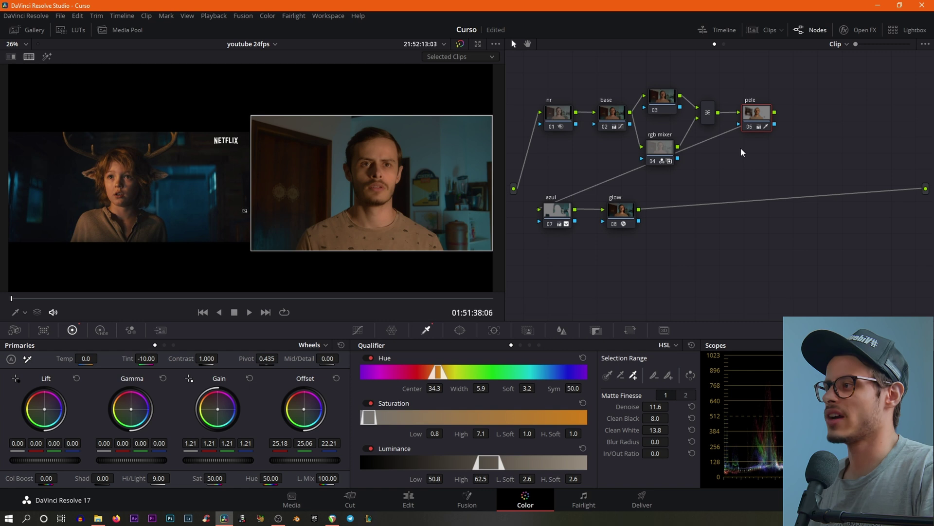
- Add a serial node after glow, space it out in the row, and sharpen it with a blur radius of 0.47
{"action": "left_click", "coordinate": [632, 213]}
{"action": "key", "text": "alt+s"}
{"action": "left_click_drag", "start_coordinate": [675, 214], "coordinate": [694, 213]}
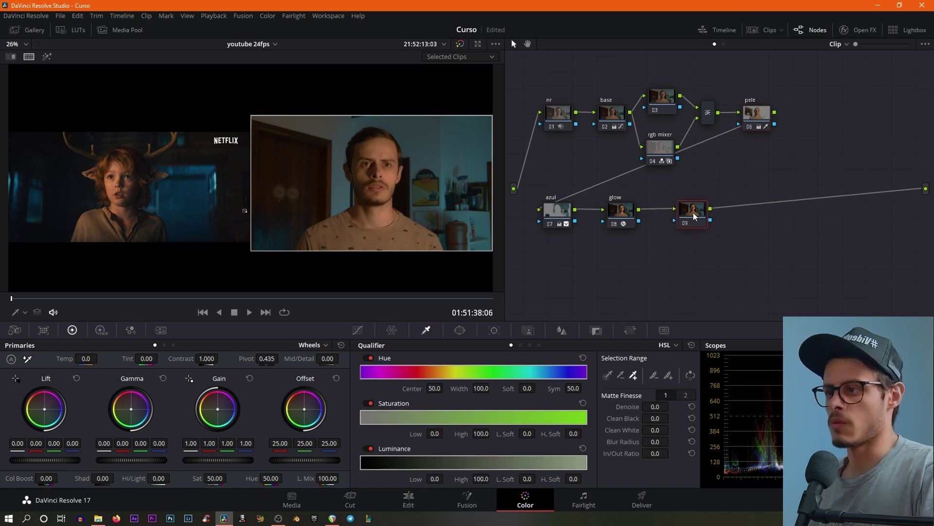
{"action": "left_click", "coordinate": [562, 330]}
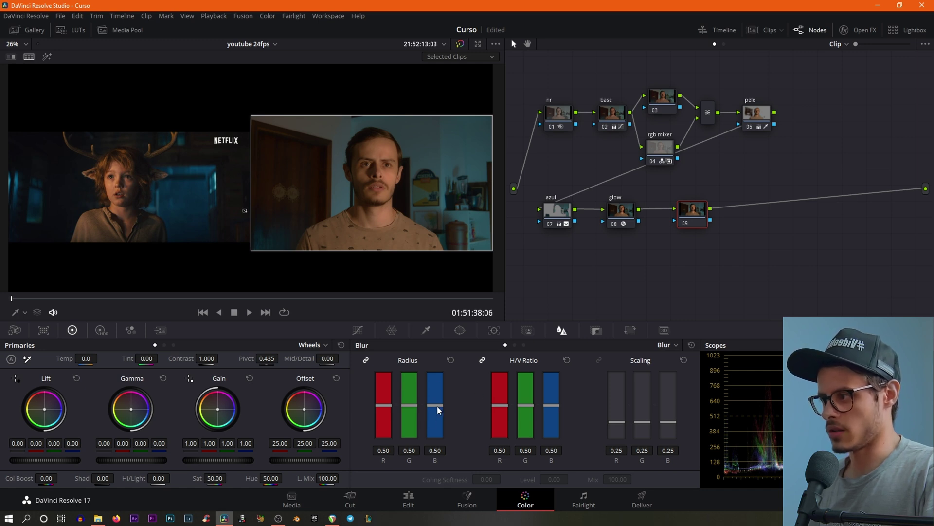
{"action": "left_click_drag", "start_coordinate": [437, 405], "coordinate": [434, 406]}
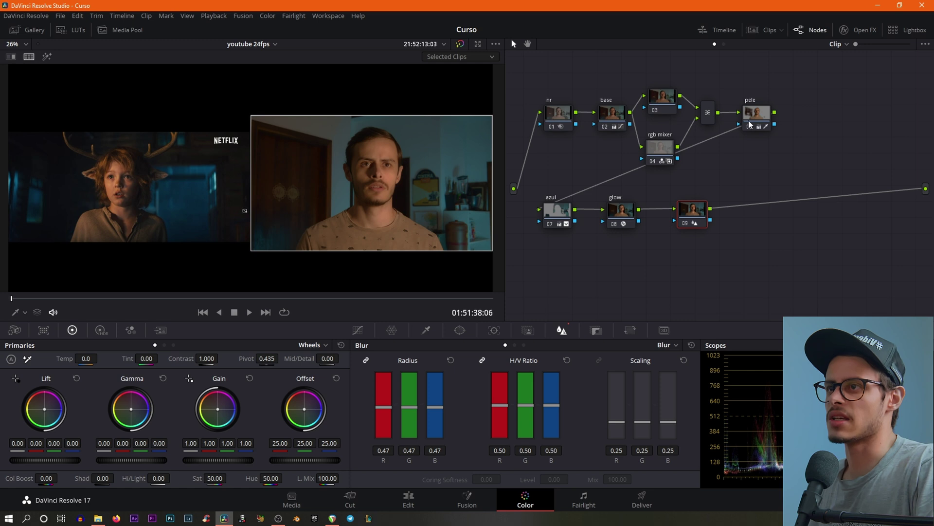
- Raise the key output gain of the rgb mixer node and move the sharpening node closer to glow
{"action": "left_click", "coordinate": [660, 148]}
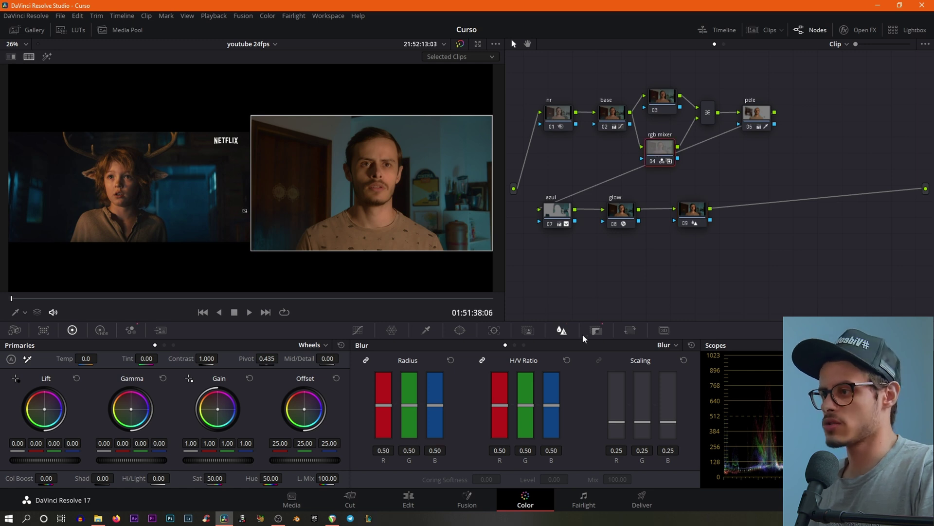
{"action": "left_click", "coordinate": [600, 330]}
{"action": "left_click_drag", "start_coordinate": [590, 424], "coordinate": [606, 423]}
{"action": "left_click", "coordinate": [694, 211]}
{"action": "left_click_drag", "start_coordinate": [694, 210], "coordinate": [684, 210]}
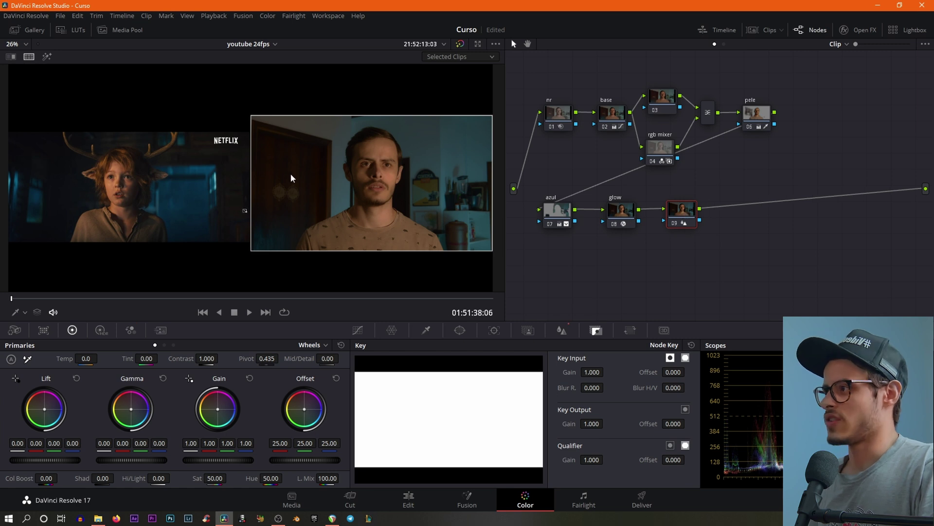
- Add a serial node after the sharpening node and apply the Film Damage effect to it
{"action": "right_click", "coordinate": [370, 169]}
{"action": "left_click", "coordinate": [393, 179]}
{"action": "key", "text": "alt+s"}
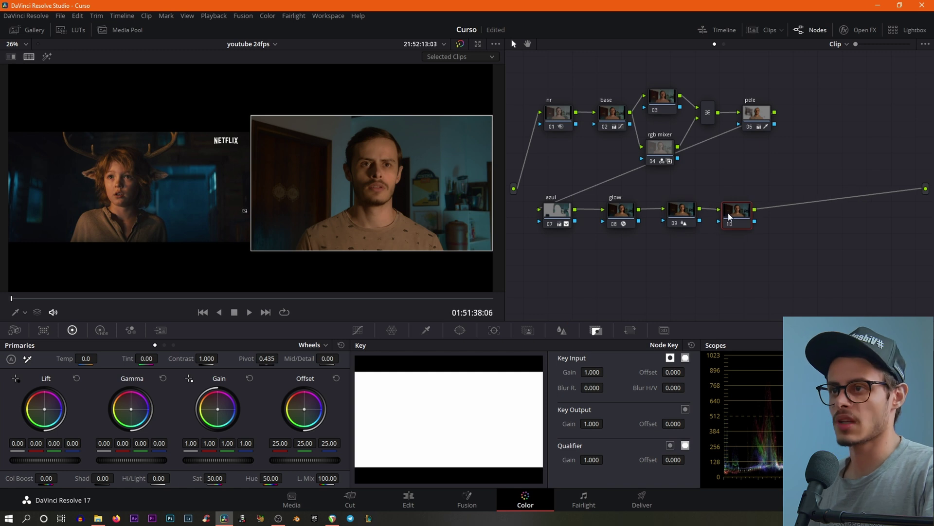
{"action": "left_click", "coordinate": [859, 29]}
{"action": "left_click", "coordinate": [869, 62]}
{"action": "key", "text": "ctrl+a"}
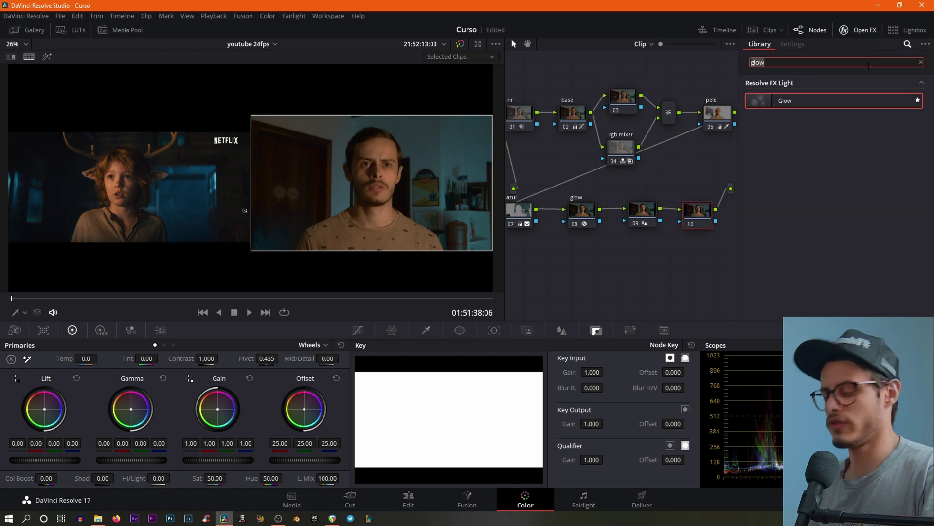
{"action": "type", "text": "film"}
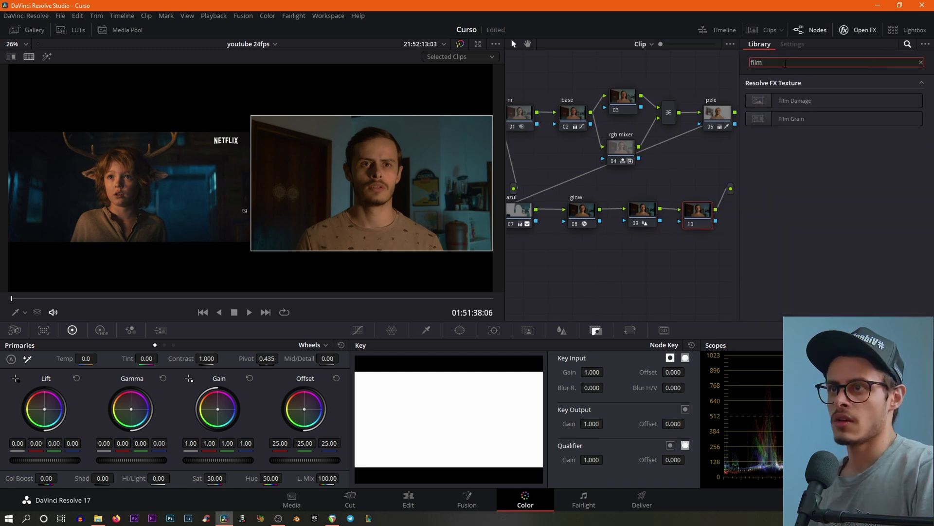
{"action": "left_click_drag", "start_coordinate": [795, 100], "coordinate": [698, 213]}
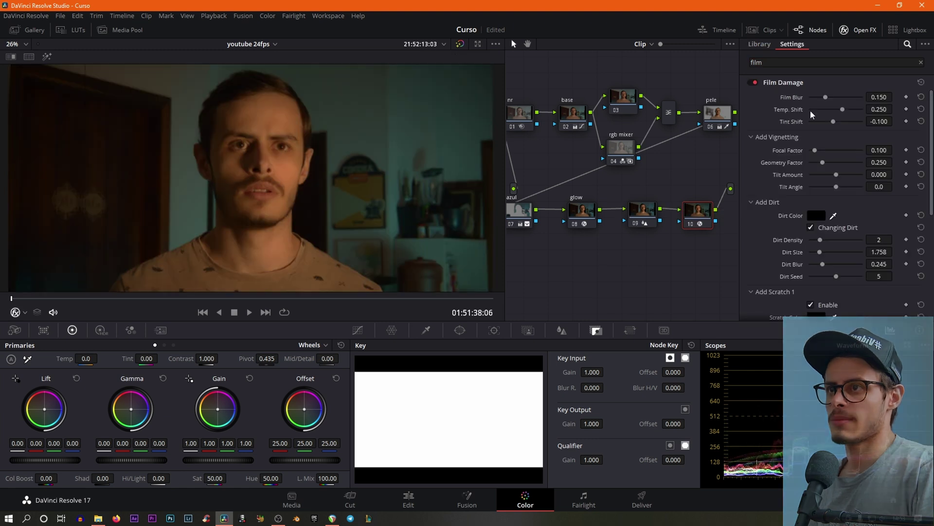
- Turn off Changing Dirt in the Film Damage effect and collapse the Add Scratch 1 and Add Dirt sections
{"action": "scroll", "coordinate": [389, 189], "scroll_direction": "down", "scroll_amount": 3}
{"action": "scroll", "coordinate": [399, 190], "scroll_direction": "up", "scroll_amount": 1}
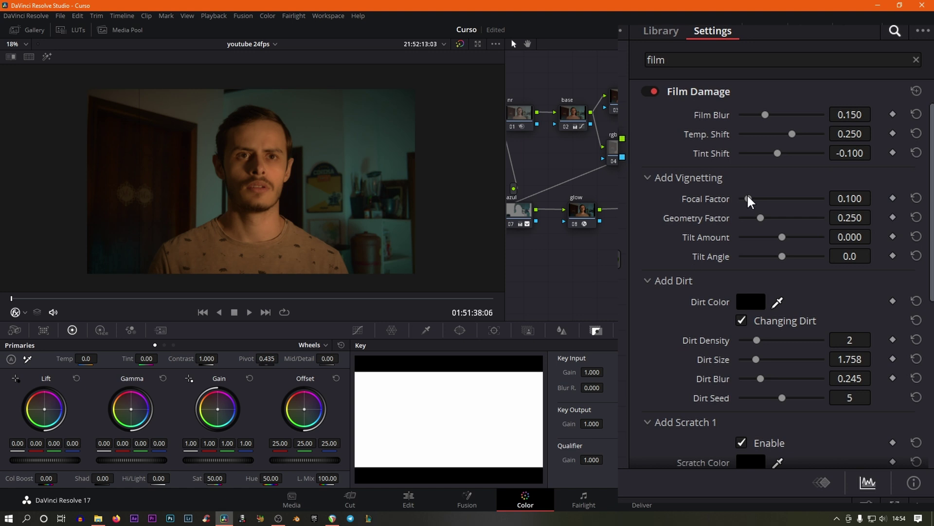
{"action": "left_click", "coordinate": [741, 321]}
{"action": "scroll", "coordinate": [671, 328], "scroll_direction": "down", "scroll_amount": 2}
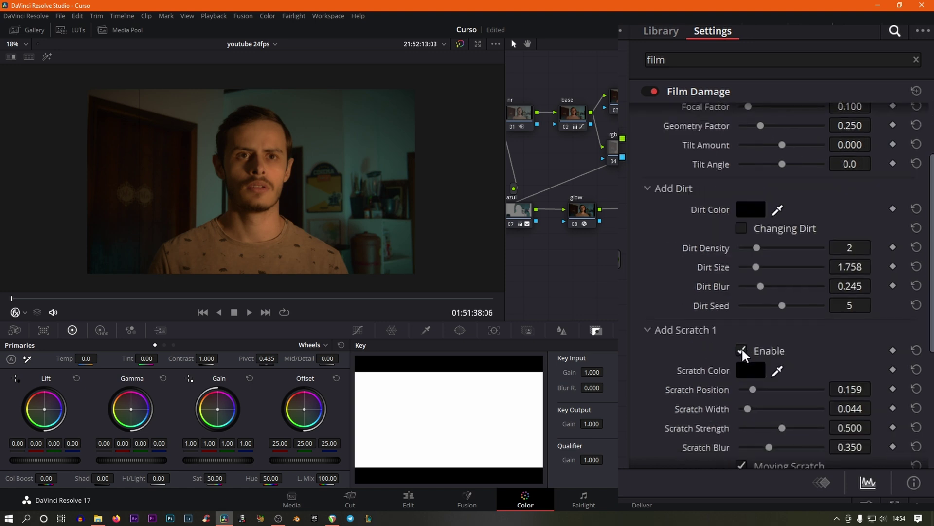
{"action": "left_click", "coordinate": [647, 329]}
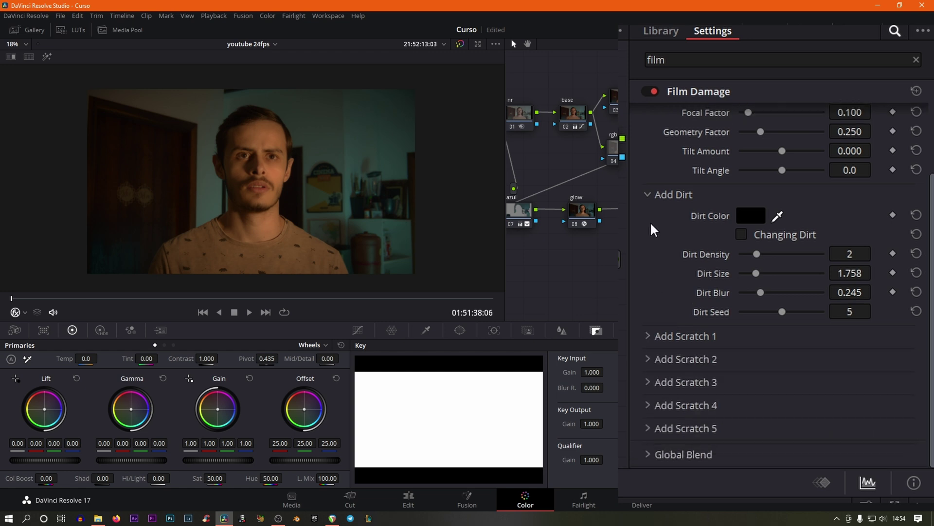
{"action": "left_click", "coordinate": [649, 194]}
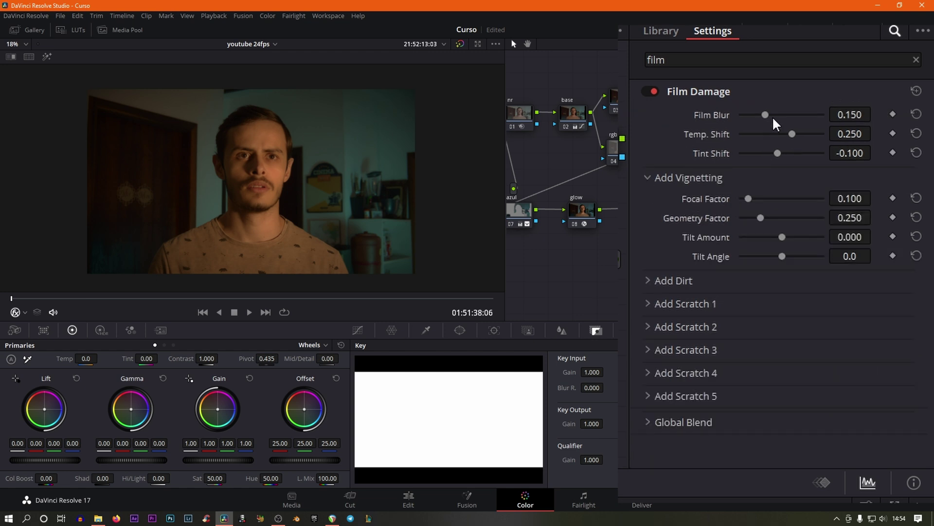
- Set the Film Damage effect's Film Blur, Temp. Shift and Tint Shift to 0
{"action": "left_click_drag", "start_coordinate": [776, 115], "coordinate": [701, 115]}
{"action": "left_click_drag", "start_coordinate": [855, 136], "coordinate": [852, 137]}
{"action": "left_click", "coordinate": [856, 152]}
{"action": "double_click", "coordinate": [856, 152]}
{"action": "type", "text": "0"}
{"action": "double_click", "coordinate": [855, 132]}
{"action": "type", "text": "0"}
{"action": "key", "text": "Return"}
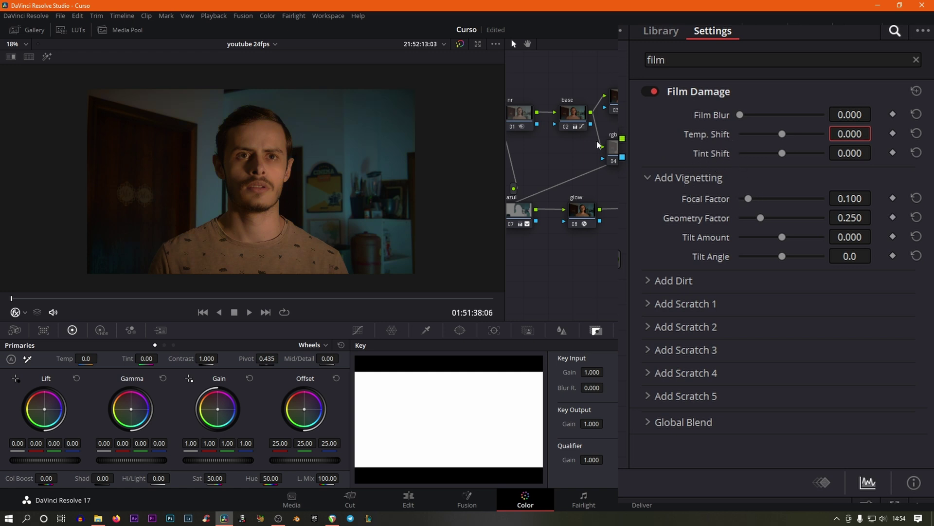
- Set the vignetting's Focal Factor to 0.147 and Geometry Factor to 0.349, and compare the clip side by side with the Netflix still
{"action": "left_click_drag", "start_coordinate": [759, 214], "coordinate": [765, 214]}
{"action": "left_click_drag", "start_coordinate": [748, 198], "coordinate": [769, 215]}
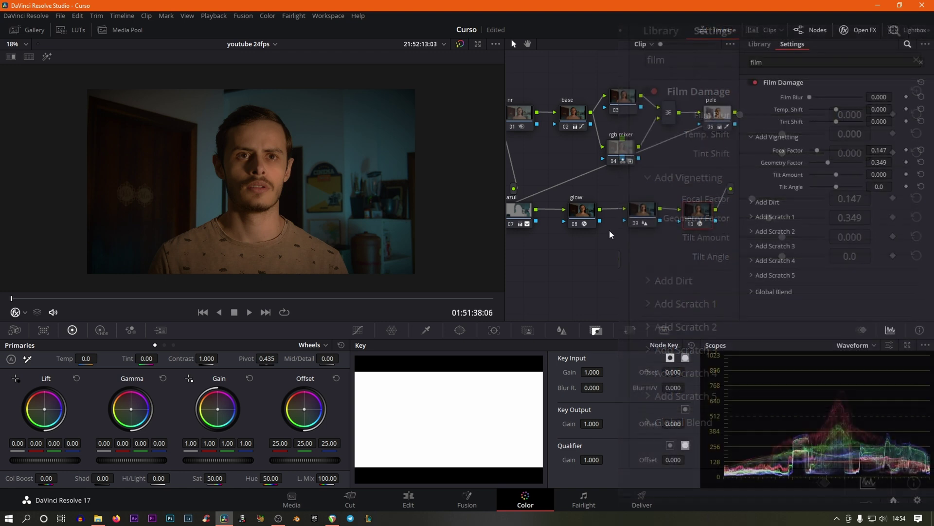
{"action": "left_click", "coordinate": [29, 56]}
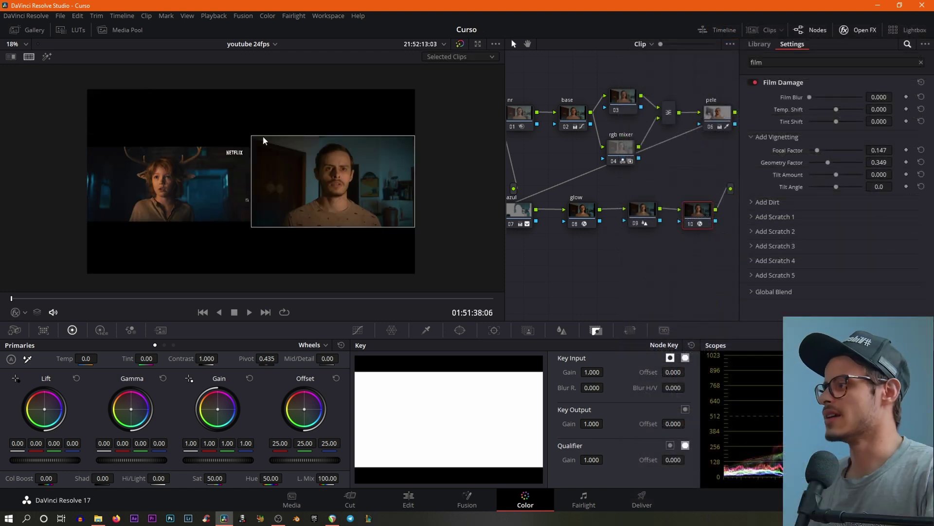
{"action": "scroll", "coordinate": [387, 239], "scroll_direction": "up", "scroll_amount": 3}
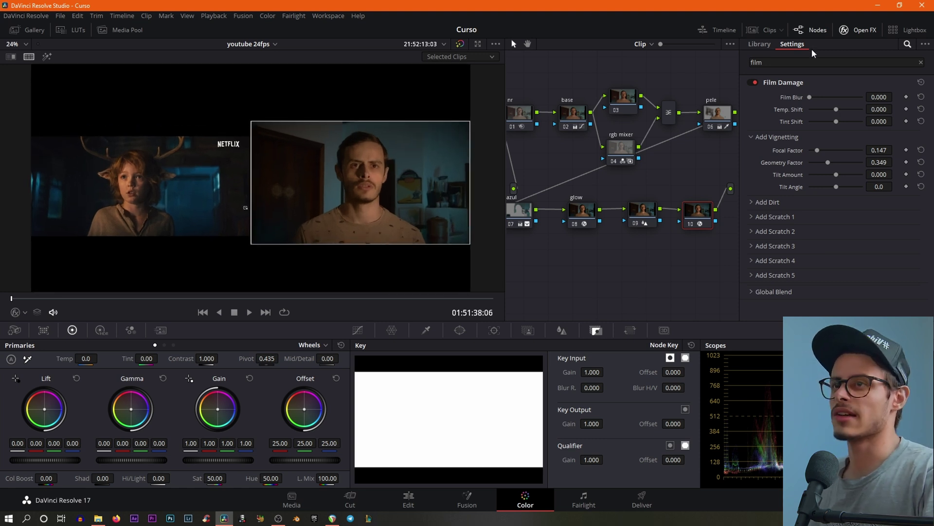
{"action": "left_click", "coordinate": [857, 32]}
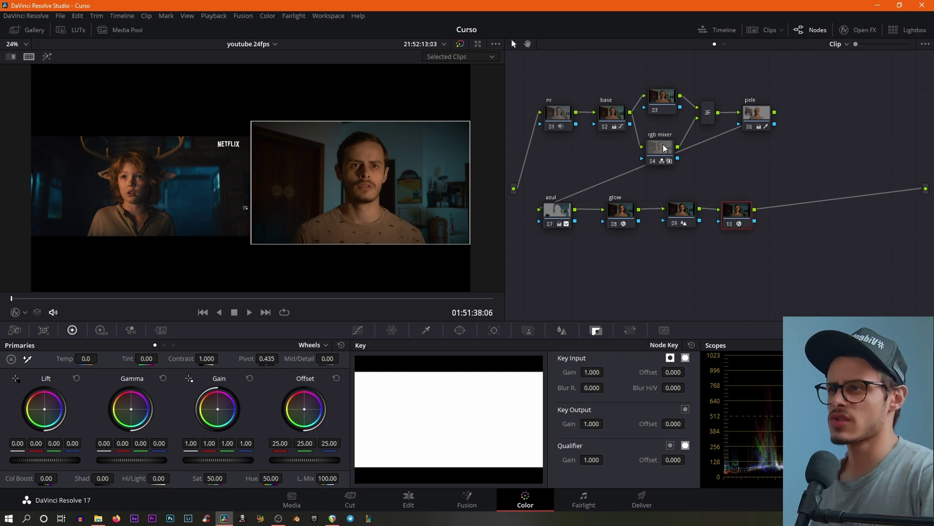
- On the pele node, set Hi/Light to 28, Tint to -7, and the Offset wheel to red 25.25, green 25.08, blue 20.72
{"action": "left_click", "coordinate": [753, 127]}
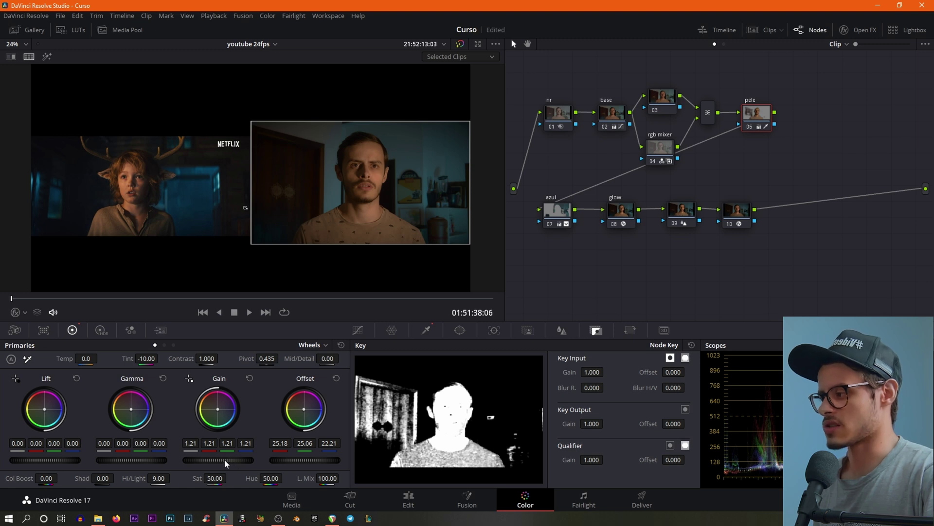
{"action": "left_click_drag", "start_coordinate": [158, 478], "coordinate": [173, 478]}
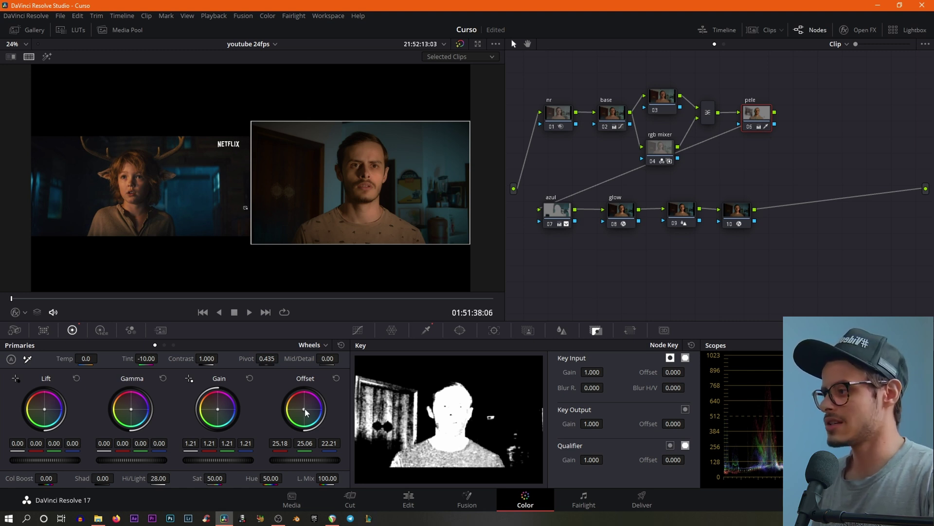
{"action": "left_click_drag", "start_coordinate": [303, 408], "coordinate": [302, 406]}
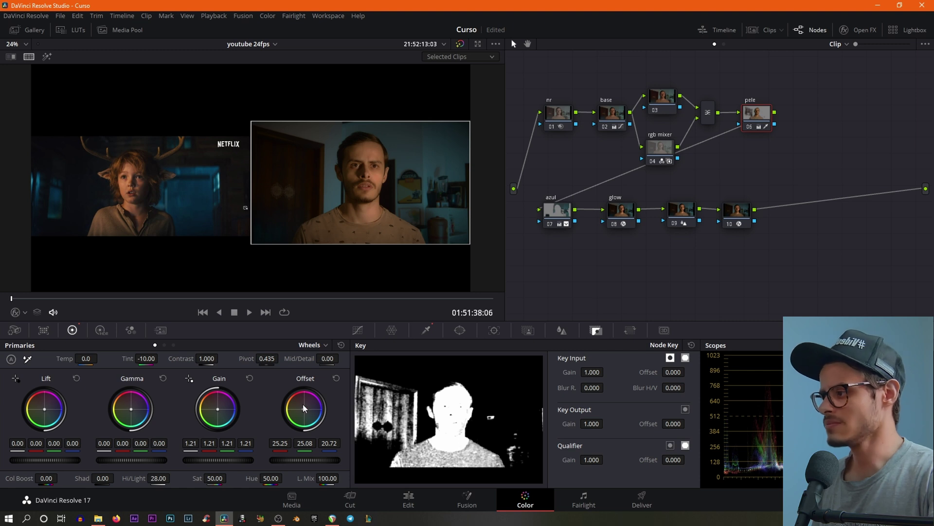
{"action": "left_click_drag", "start_coordinate": [145, 358], "coordinate": [159, 359]}
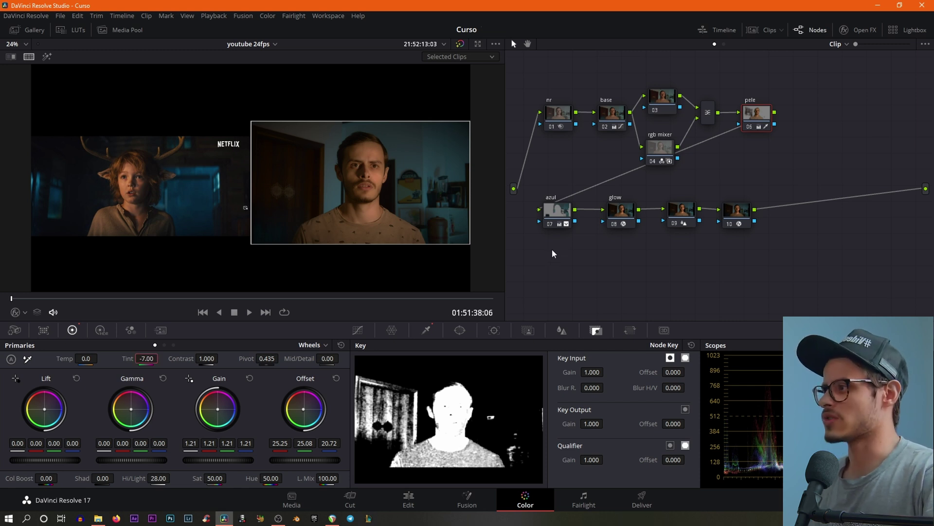
- On the azul node, move the Hue Vs Sat blue peak to hue 111.79 with saturation 1.76, and set Lift to 0.01
{"action": "left_click", "coordinate": [557, 210]}
{"action": "left_click", "coordinate": [365, 329]}
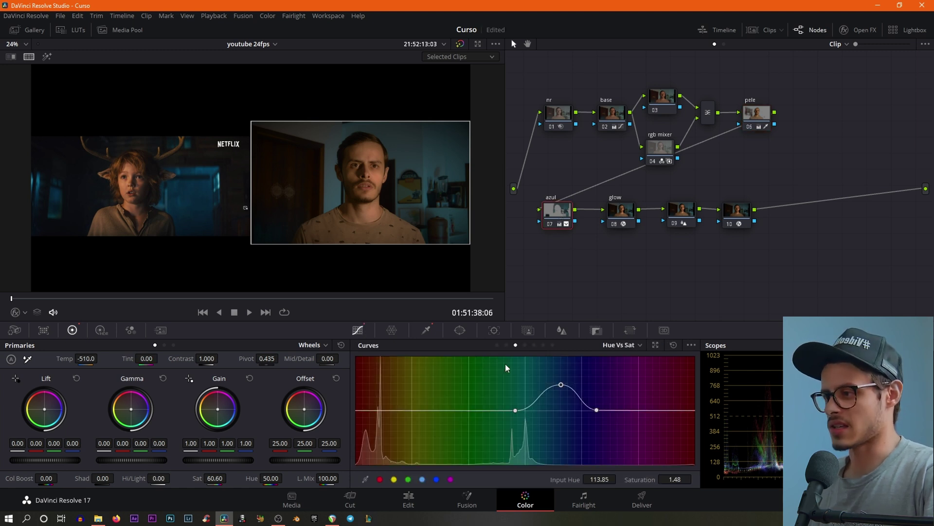
{"action": "left_click_drag", "start_coordinate": [562, 386], "coordinate": [561, 373]}
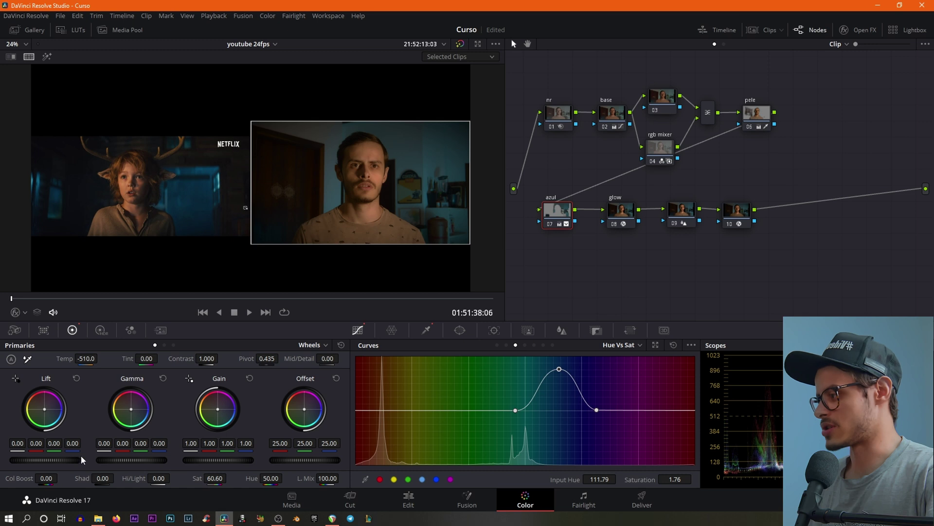
{"action": "left_click_drag", "start_coordinate": [56, 459], "coordinate": [51, 460]}
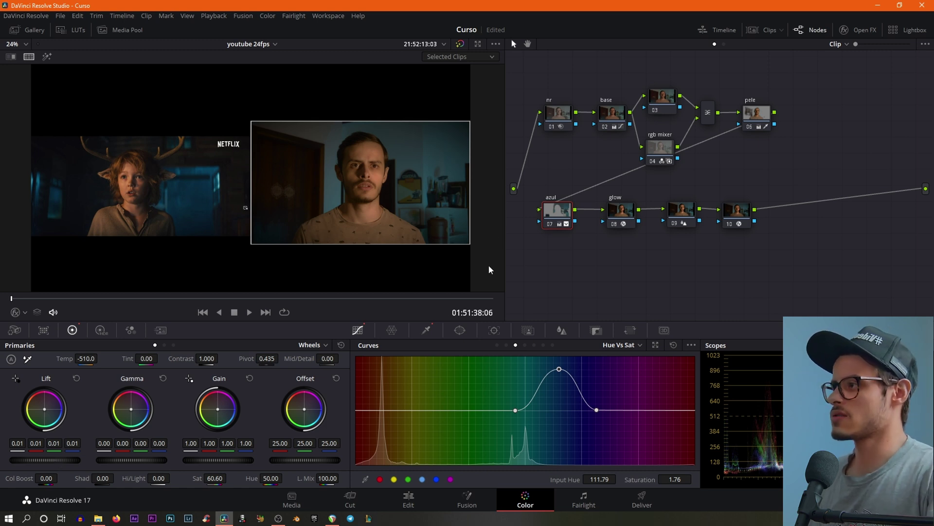
{"action": "scroll", "coordinate": [301, 243], "scroll_direction": "down", "scroll_amount": 2}
{"action": "scroll", "coordinate": [299, 246], "scroll_direction": "up", "scroll_amount": 1}
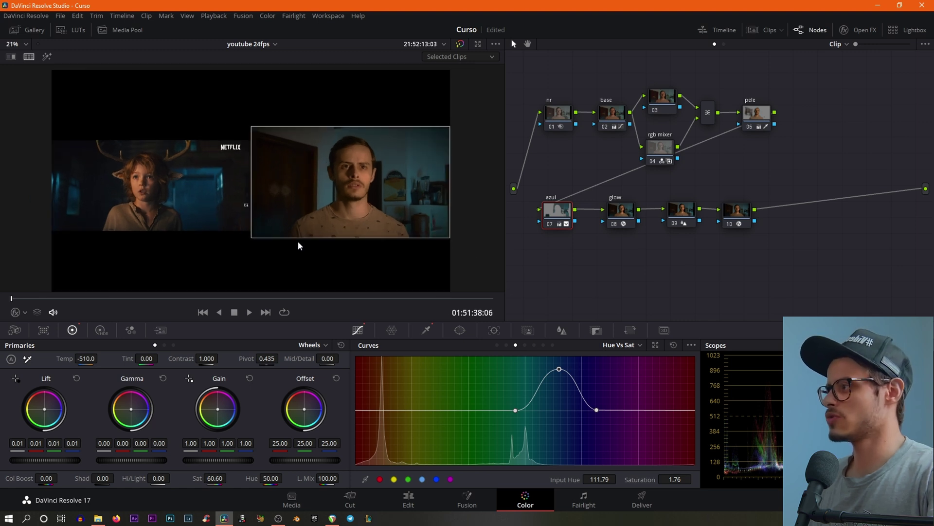
{"action": "scroll", "coordinate": [298, 242], "scroll_direction": "up", "scroll_amount": 2}
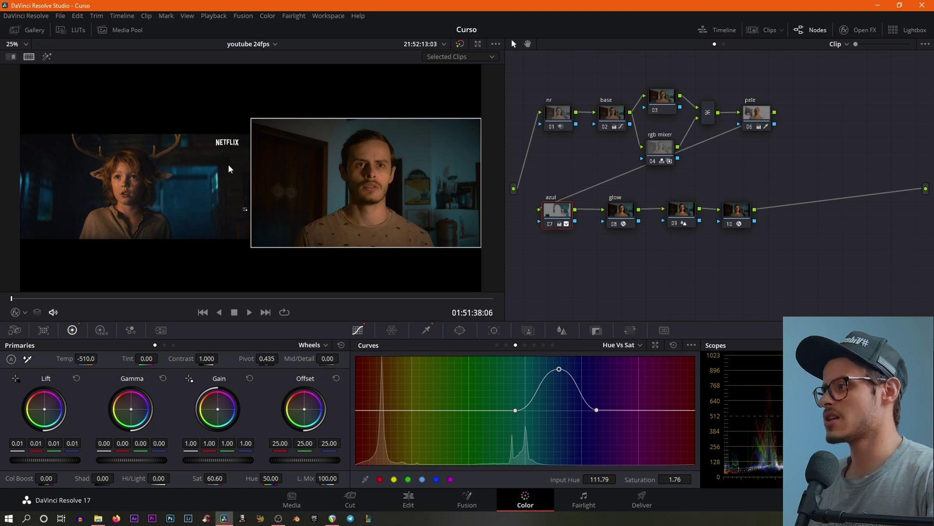
{"action": "scroll", "coordinate": [250, 180], "scroll_direction": "down", "scroll_amount": 3}
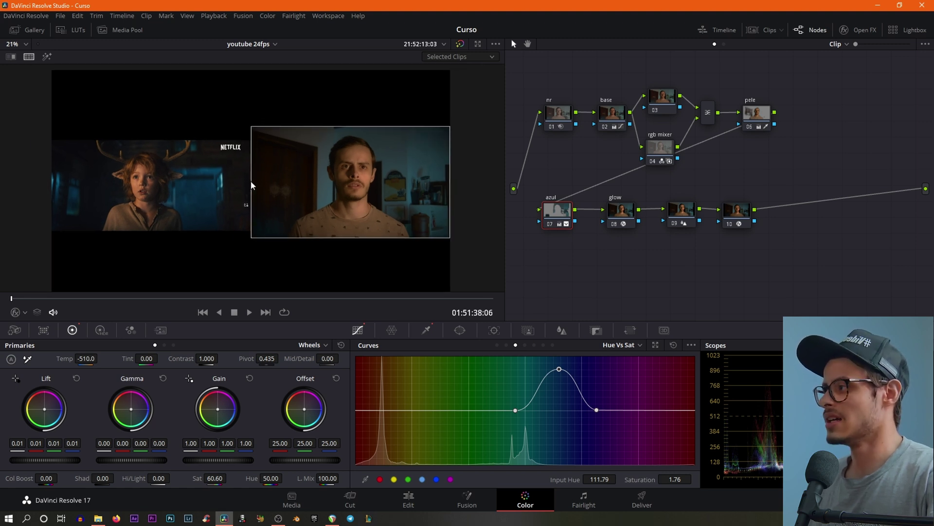